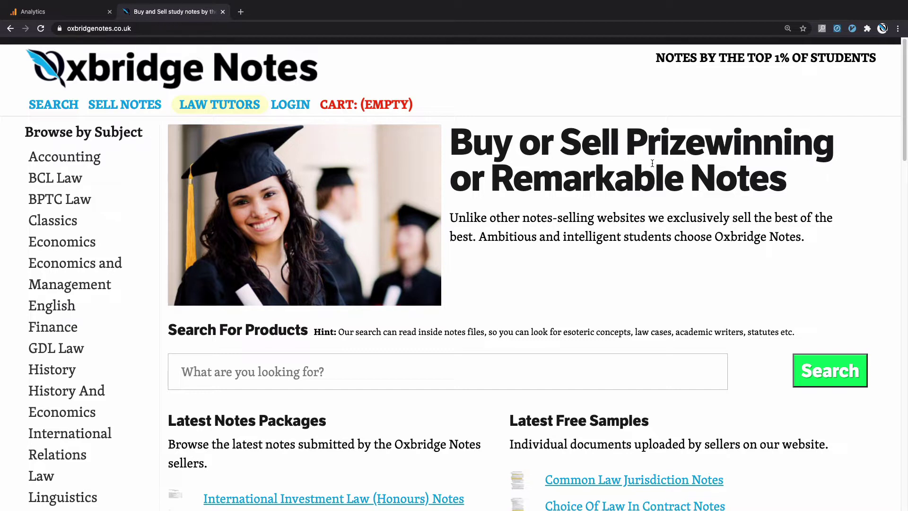
# - Compare the site's homepage address with its Australian (en-au) and Canadian versions
pyautogui.click(112, 28)
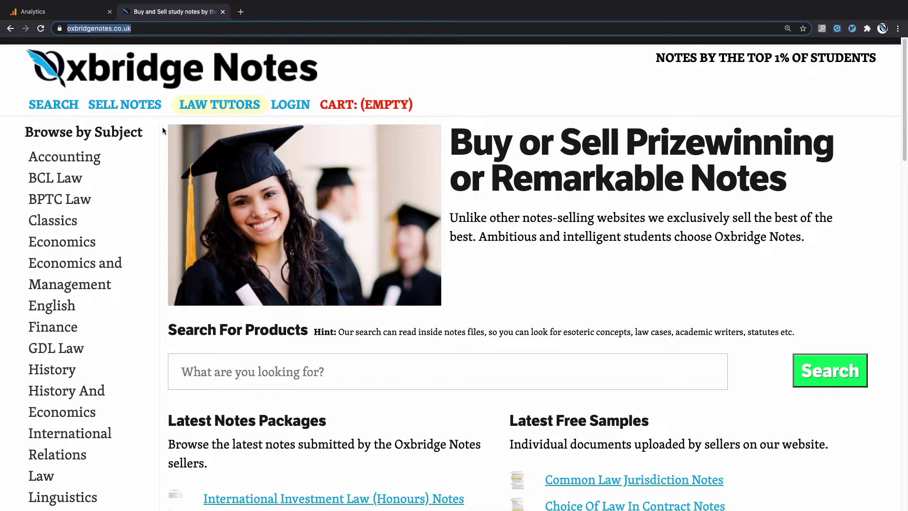
pyautogui.scroll(-20, 163, 128)
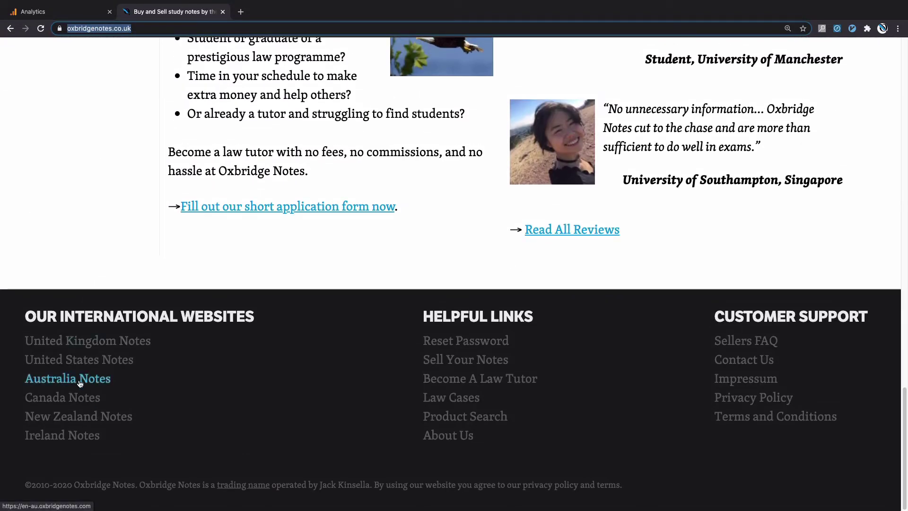
pyautogui.click(81, 381)
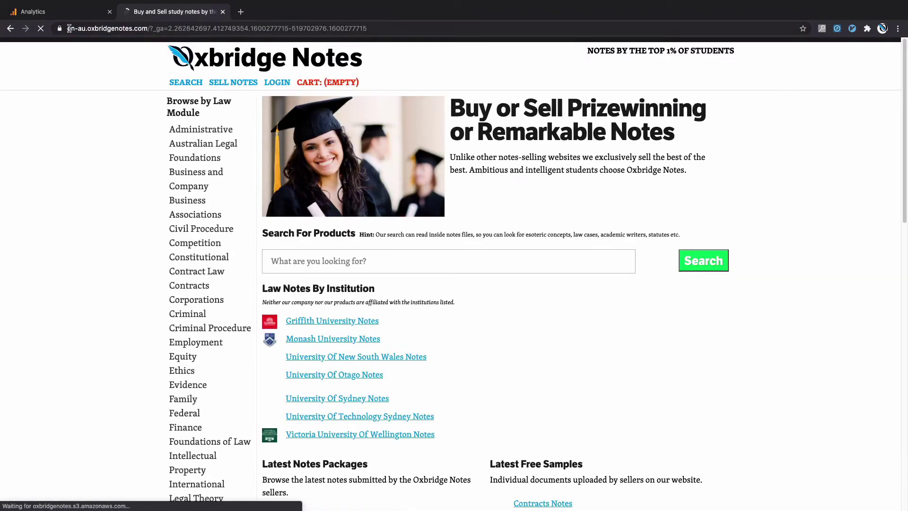
pyautogui.moveTo(68, 29); pyautogui.dragTo(102, 29)
pyautogui.scroll(-20, 97, 157)
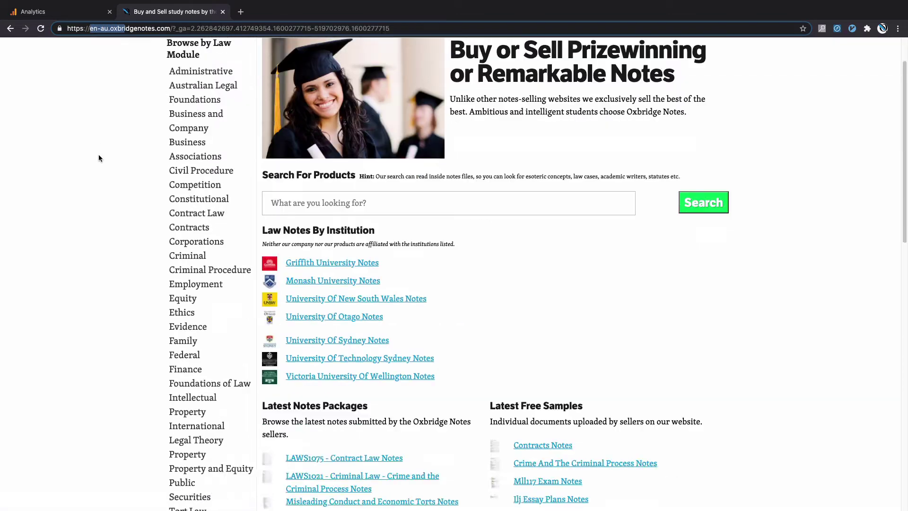
pyautogui.click(190, 434)
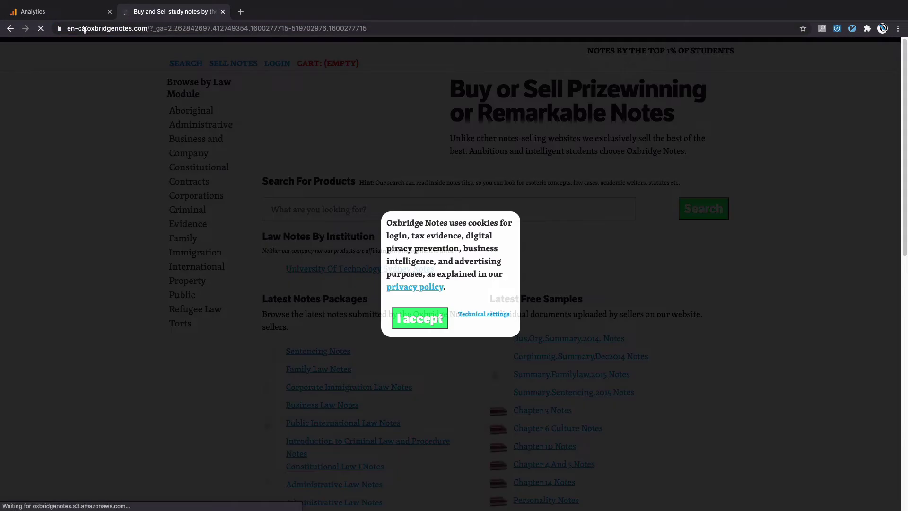
pyautogui.click(419, 318)
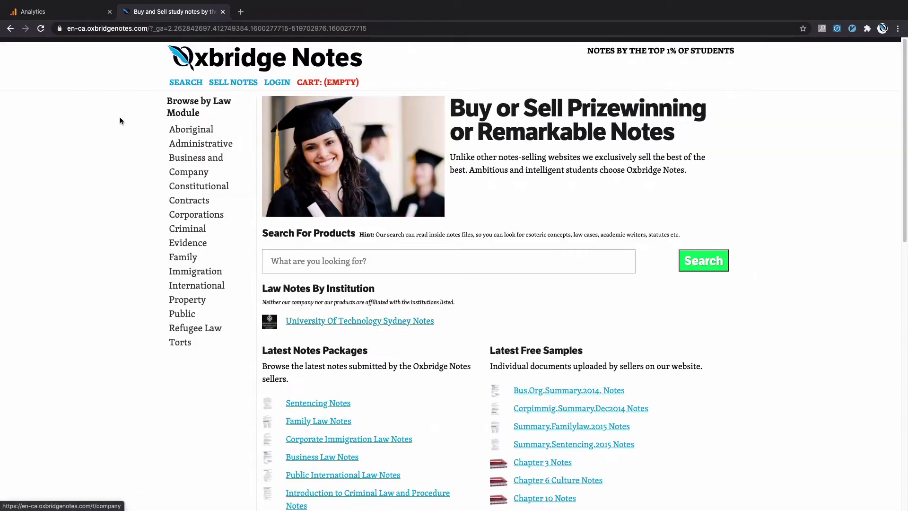
pyautogui.click(11, 28)
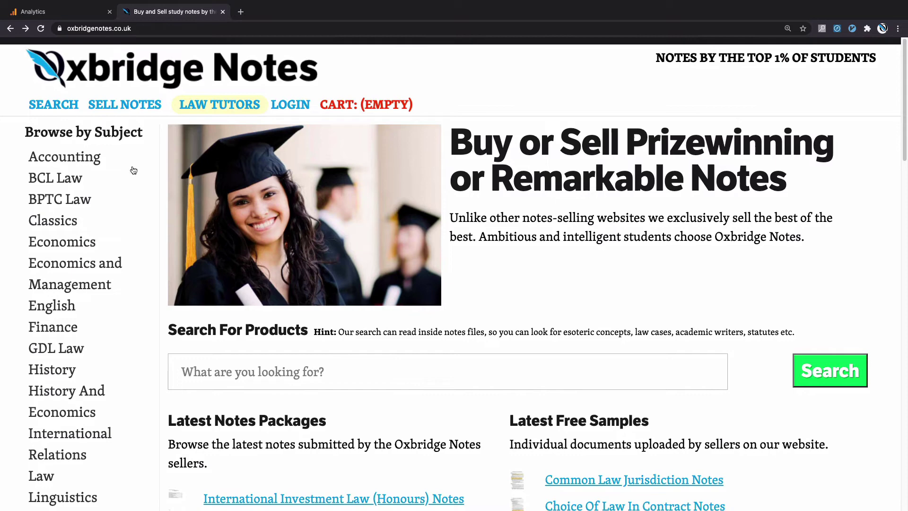
# - Browse the Accounting and BCL Law notes listings, noting the subject part of the address
pyautogui.click(72, 158)
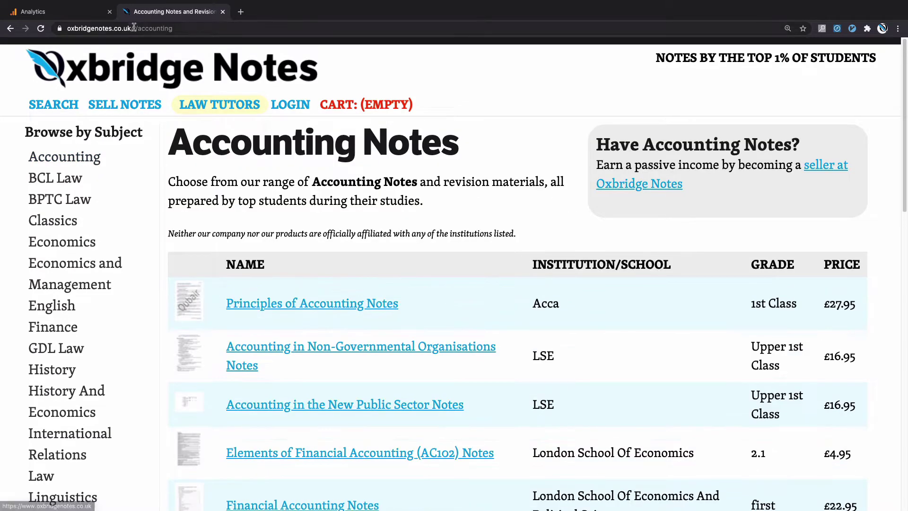
pyautogui.click(54, 178)
pyautogui.moveTo(141, 27); pyautogui.dragTo(164, 28)
pyautogui.scroll(-5, 264, 301)
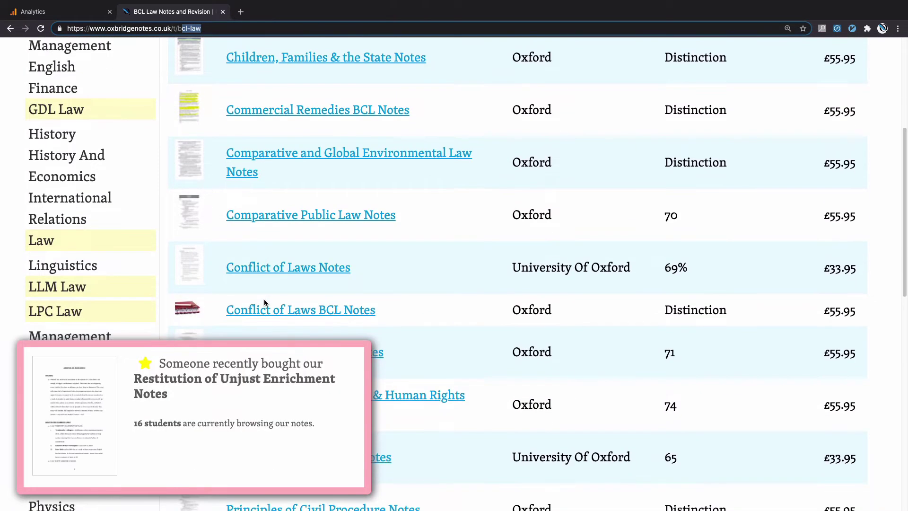
pyautogui.scroll(5, 263, 302)
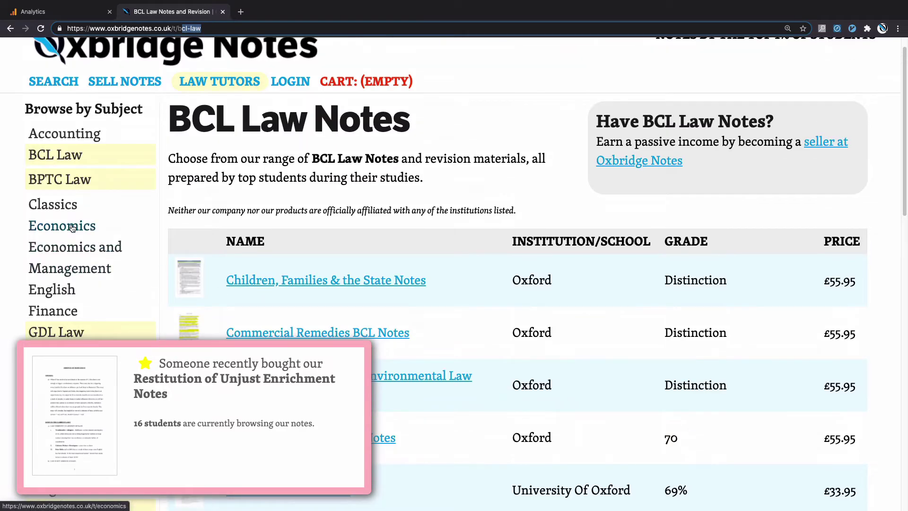
# - Open Economics and inspect the Advanced Microeconomics Notes product page address
pyautogui.click(73, 228)
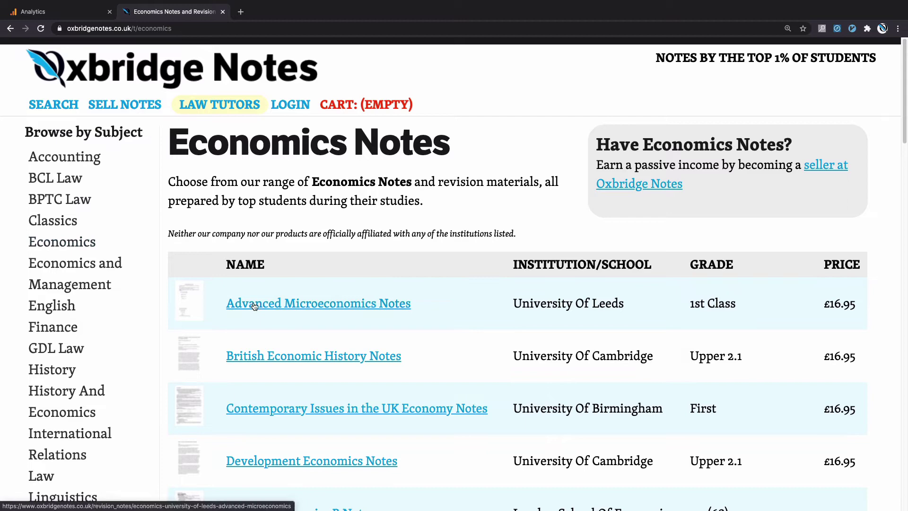
pyautogui.click(253, 304)
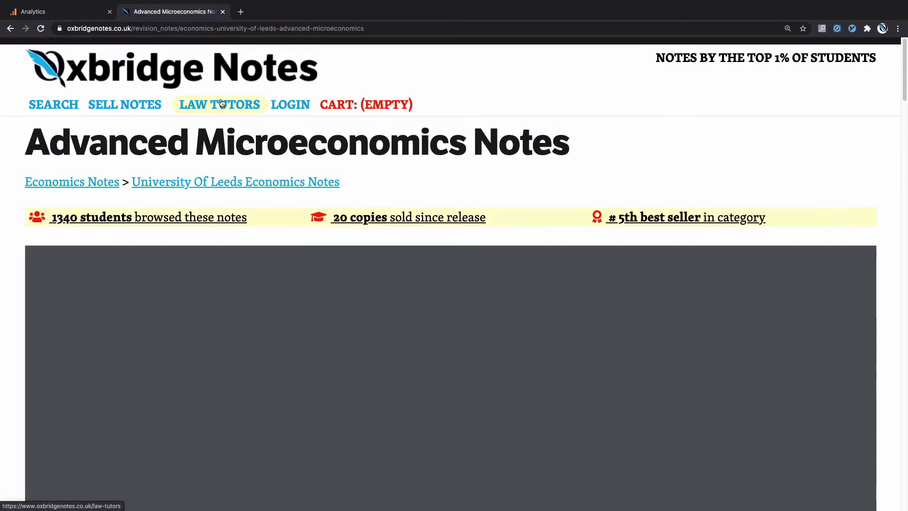
pyautogui.moveTo(132, 29); pyautogui.dragTo(189, 29)
pyautogui.click(265, 28)
pyautogui.click(10, 28)
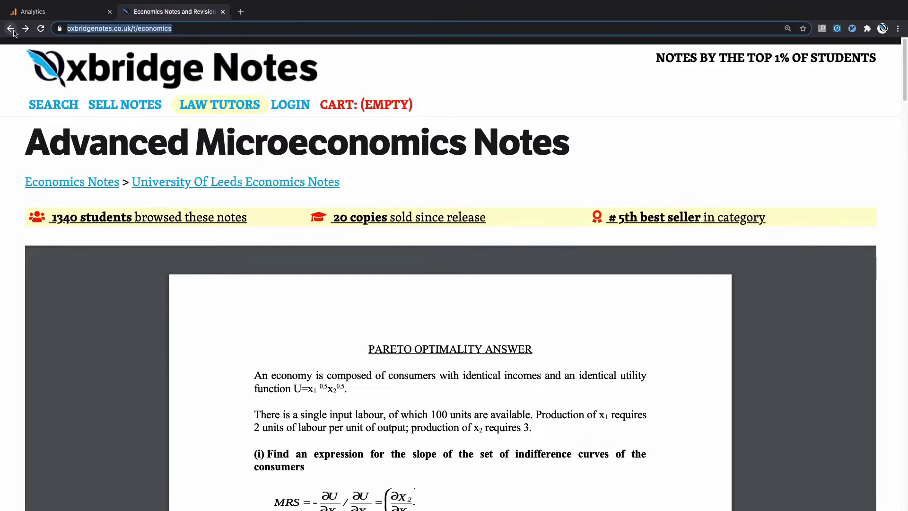
pyautogui.scroll(-3, 266, 290)
# - Open the Development Economics Notes product page and examine its product path
pyautogui.click(280, 298)
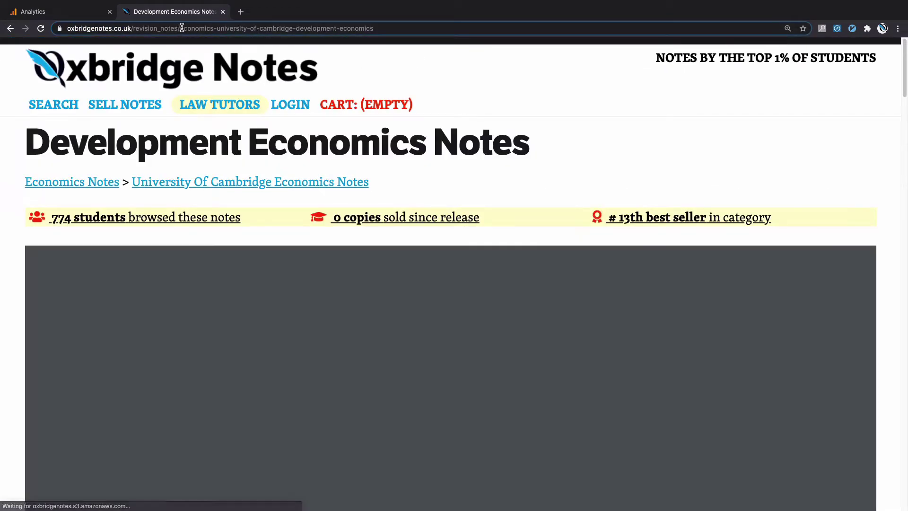
pyautogui.moveTo(182, 28); pyautogui.dragTo(370, 29)
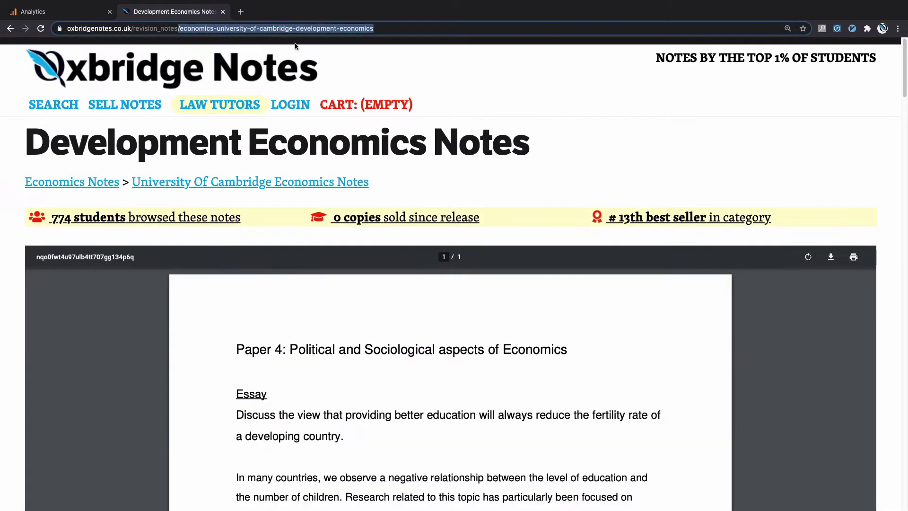
pyautogui.click(456, 72)
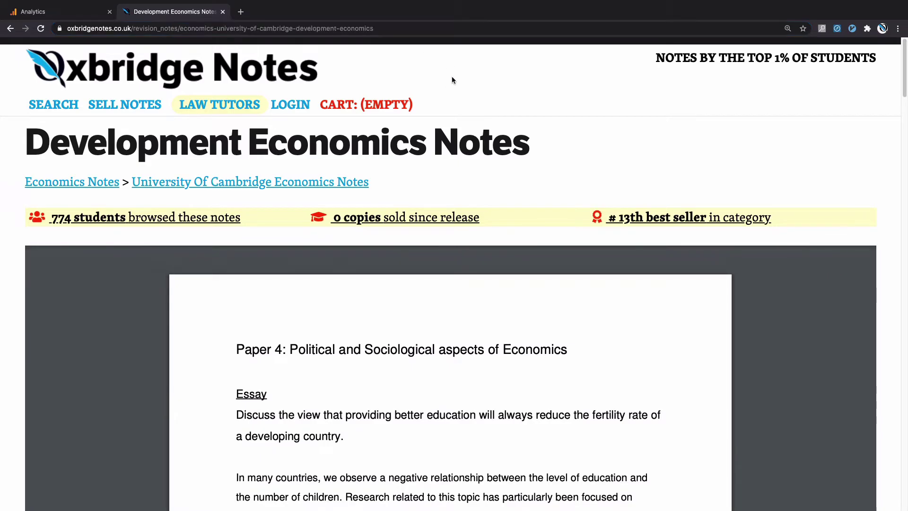
pyautogui.scroll(-15, 452, 76)
pyautogui.scroll(-5, 447, 84)
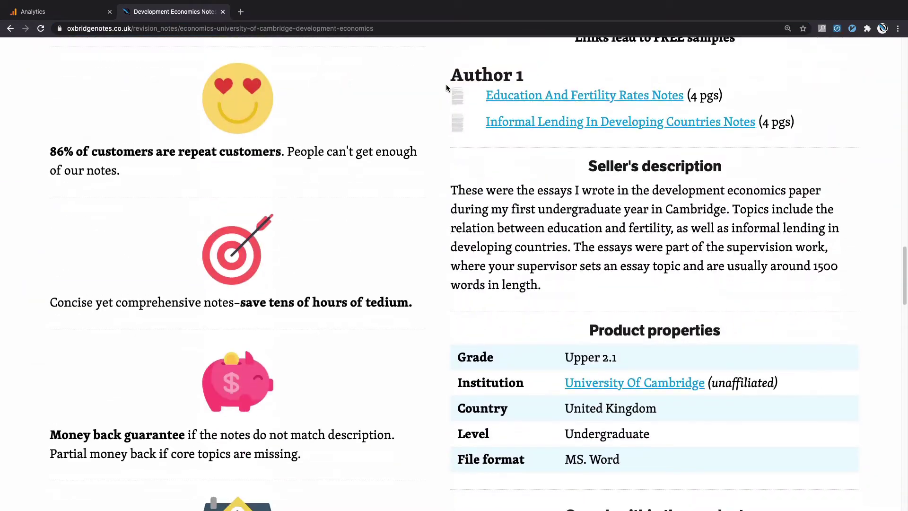
pyautogui.scroll(20, 447, 85)
pyautogui.scroll(-20, 287, 108)
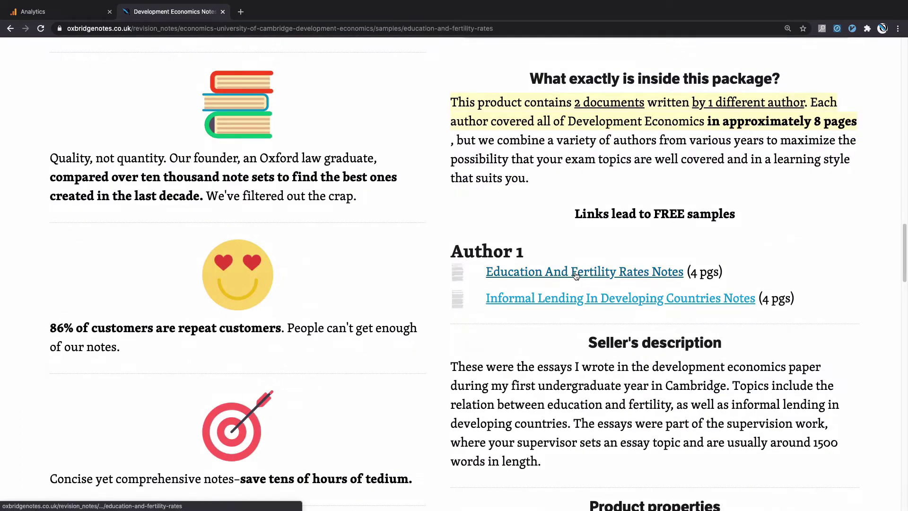
# - Open the Education And Fertility Rates sample, noting the samples part of its address
pyautogui.click(606, 272)
pyautogui.moveTo(376, 29); pyautogui.dragTo(135, 30)
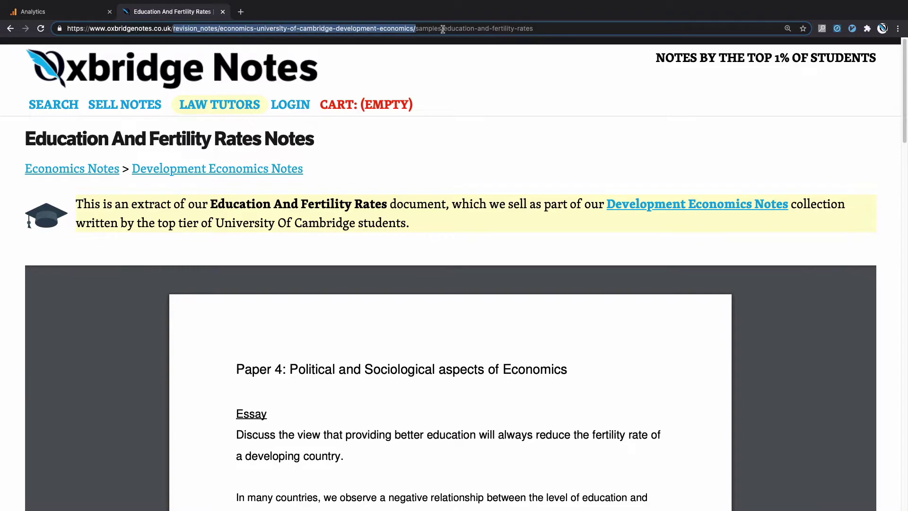
pyautogui.click(415, 30)
pyautogui.moveTo(415, 30); pyautogui.dragTo(553, 28)
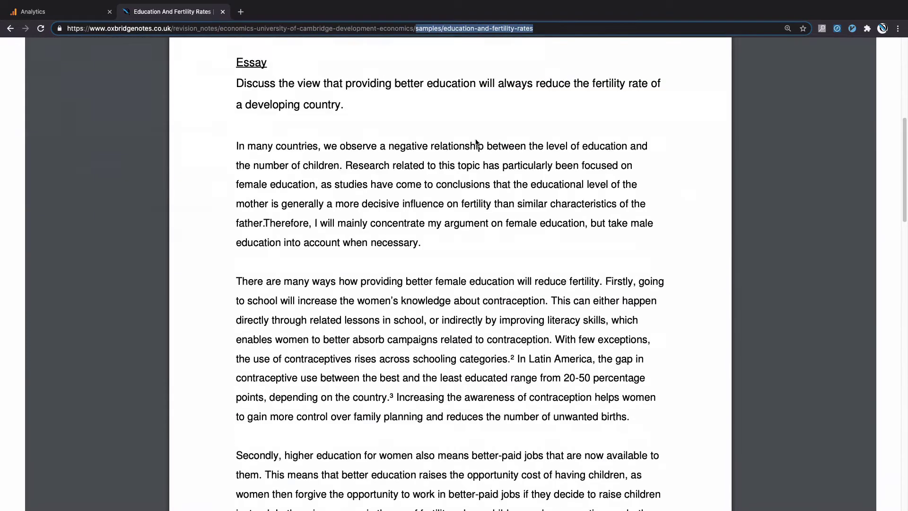
pyautogui.scroll(-20, 472, 142)
pyautogui.scroll(8, 477, 143)
pyautogui.scroll(10, 475, 139)
pyautogui.click(479, 138)
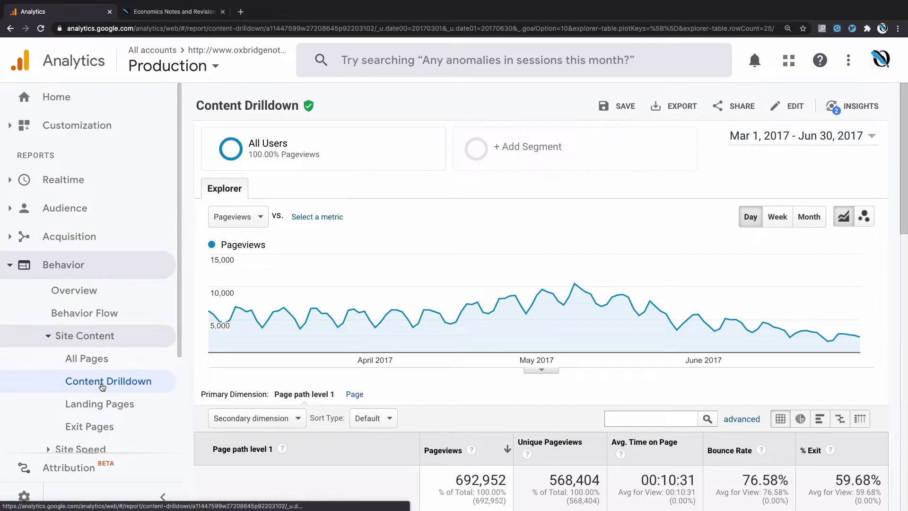
# - Compare level-1 Pageviews: top domain 598,835, row 2 34,999, row 4 a 1.53% share
pyautogui.scroll(-1, 299, 351)
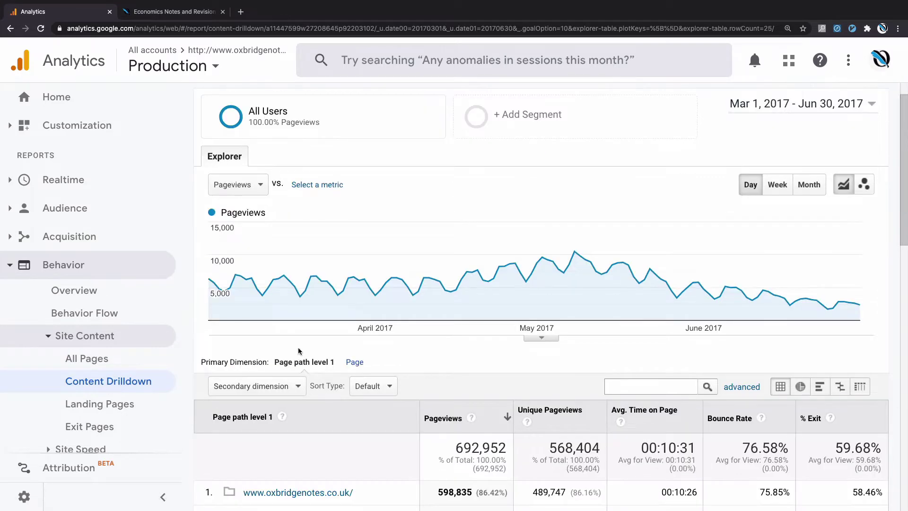
pyautogui.scroll(-1, 298, 351)
pyautogui.scroll(-3, 298, 351)
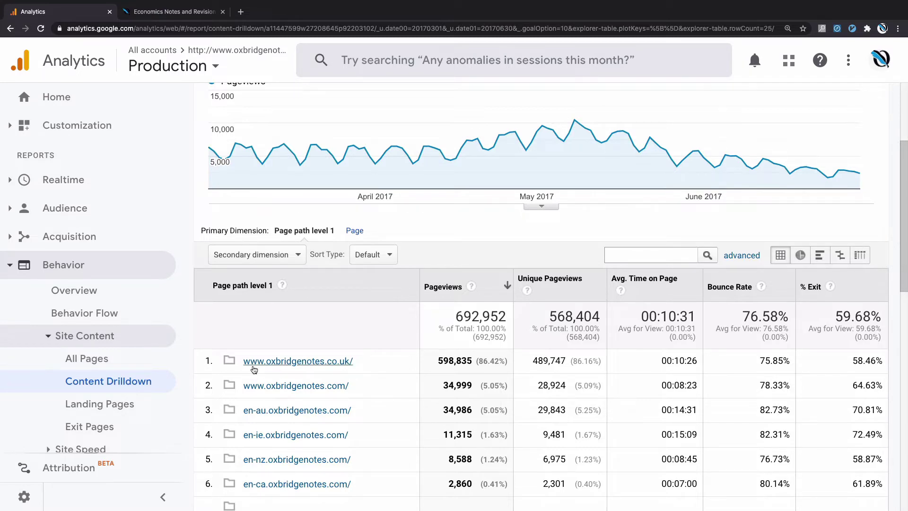
pyautogui.scroll(-1, 243, 386)
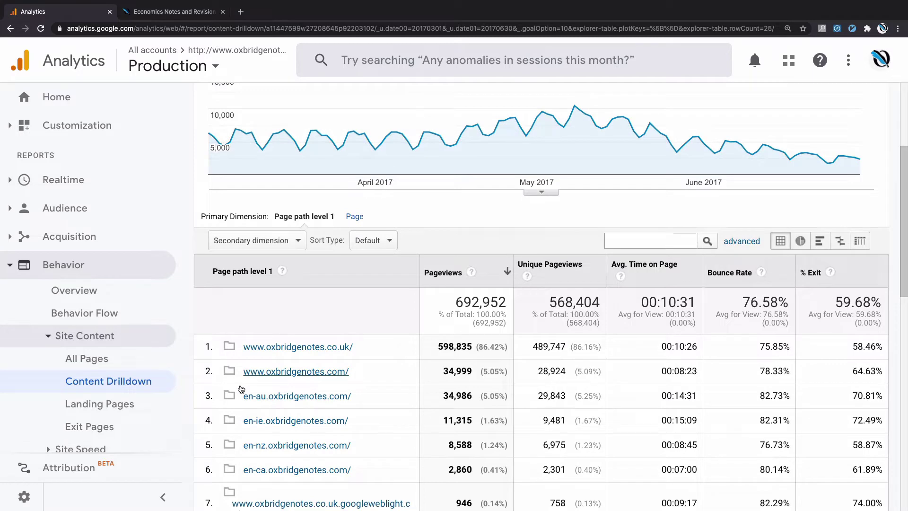
pyautogui.tripleClick(497, 374)
pyautogui.tripleClick(493, 345)
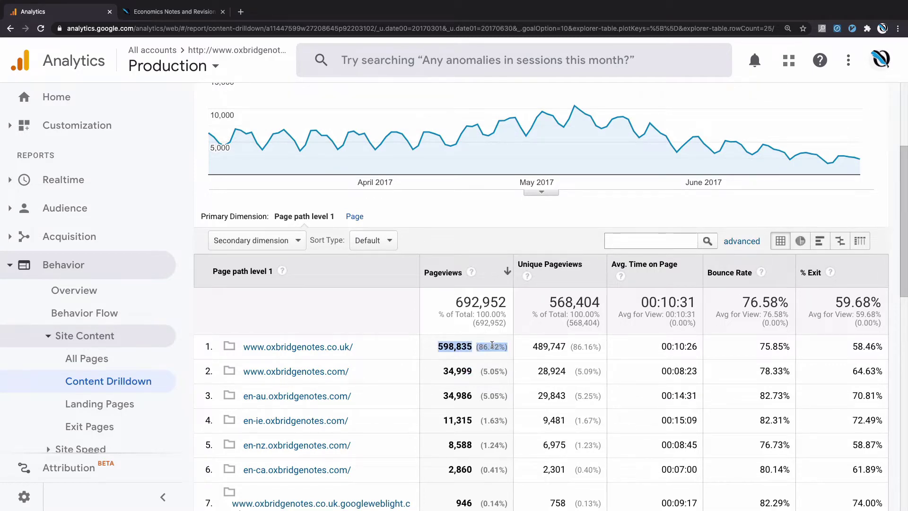
pyautogui.scroll(-1, 492, 345)
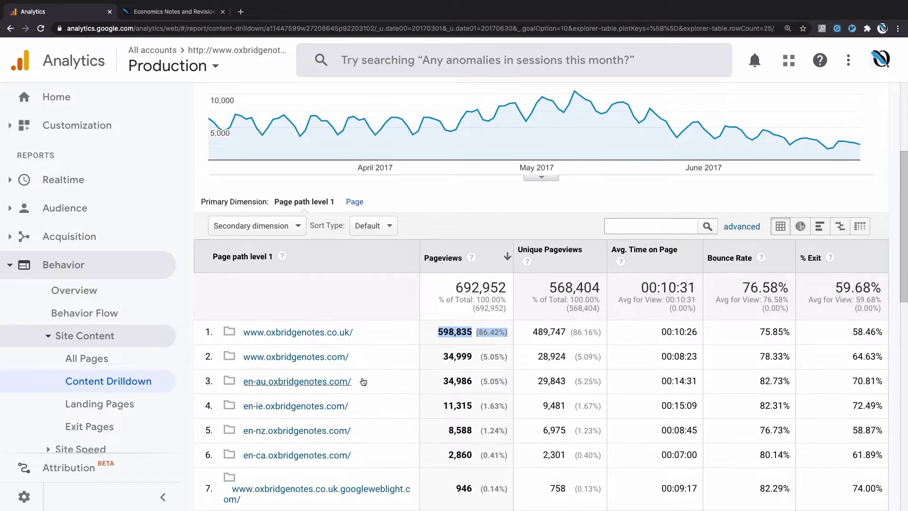
pyautogui.click(499, 376)
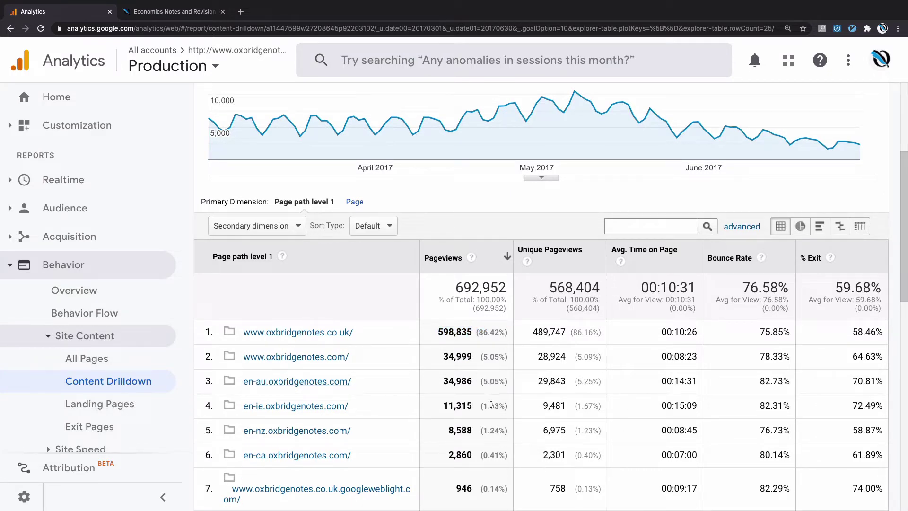
pyautogui.doubleClick(491, 404)
pyautogui.click(342, 333)
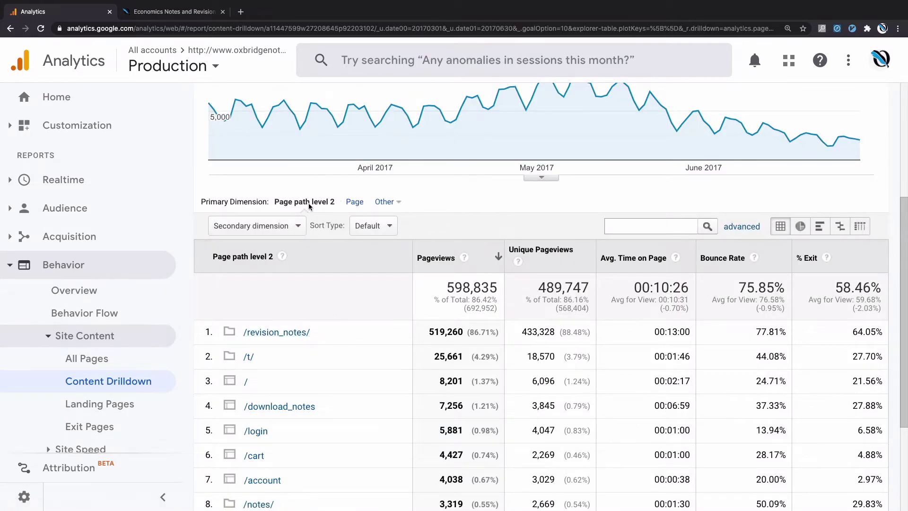
pyautogui.scroll(-3, 310, 206)
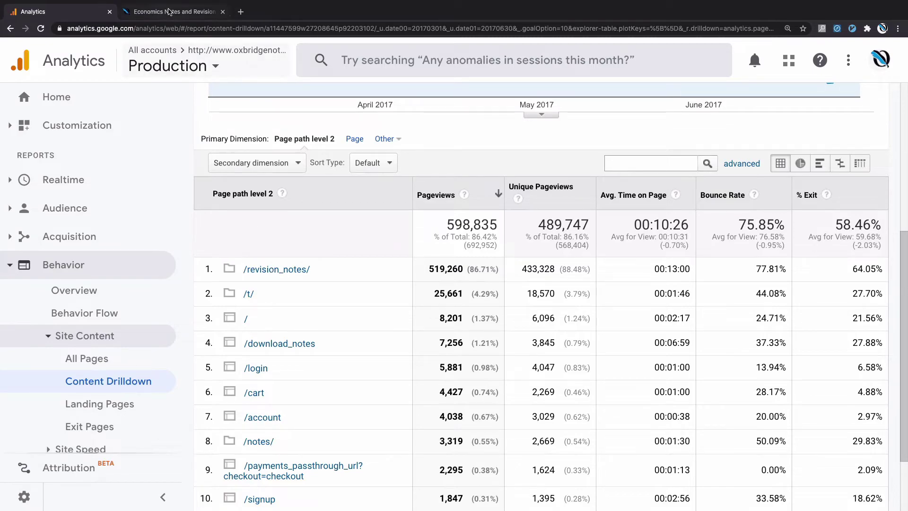
pyautogui.click(171, 12)
pyautogui.click(287, 360)
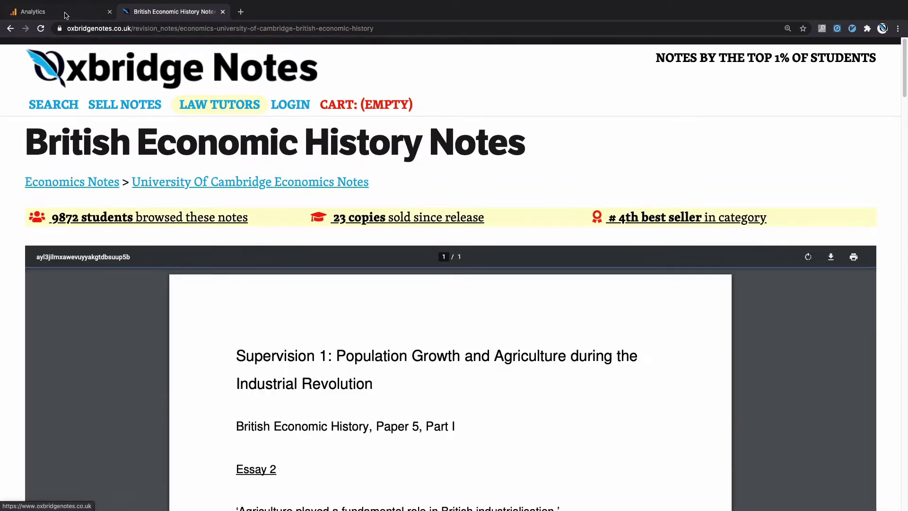
pyautogui.click(56, 11)
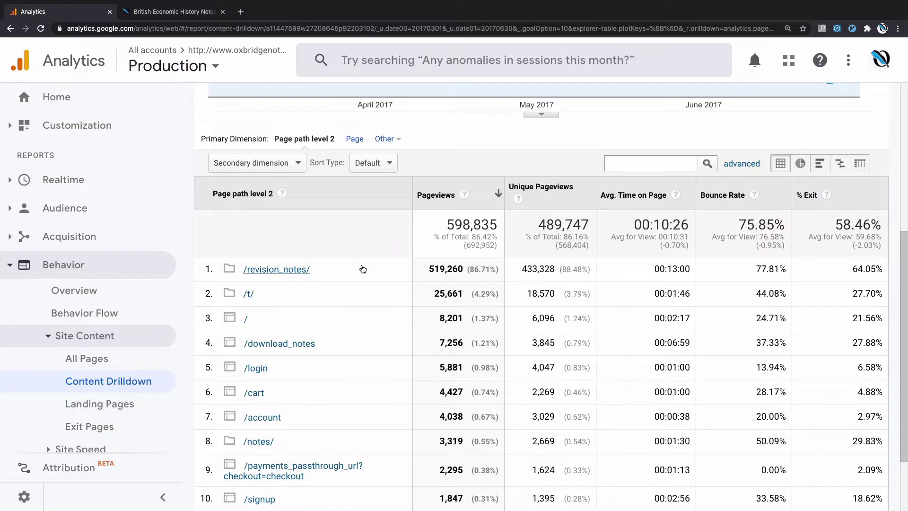
pyautogui.click(303, 269)
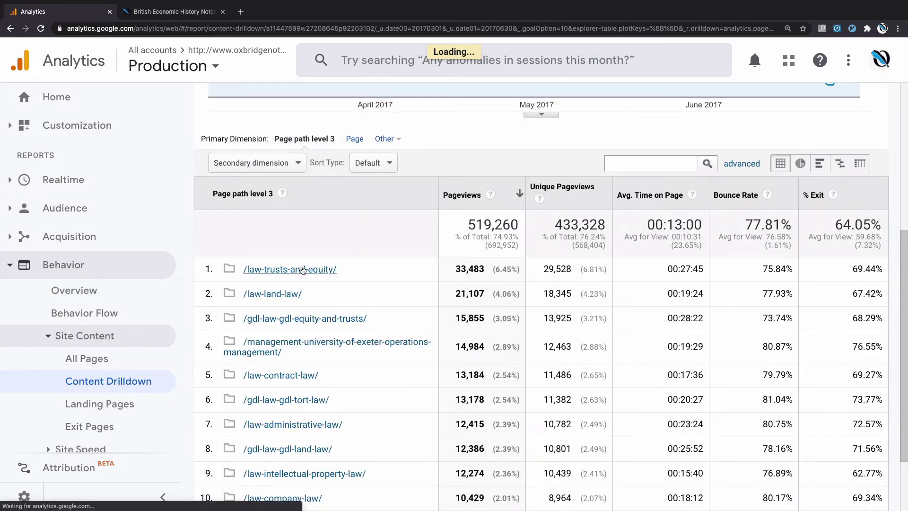
# - Show 100 rows in the /revision_notes/ level-3 table, then go back to the previous view
pyautogui.scroll(-2, 302, 270)
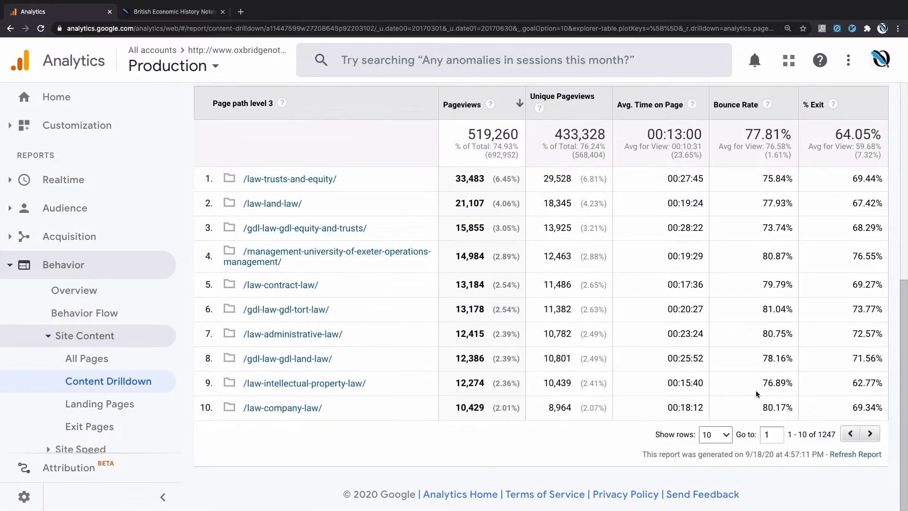
pyautogui.click(722, 433)
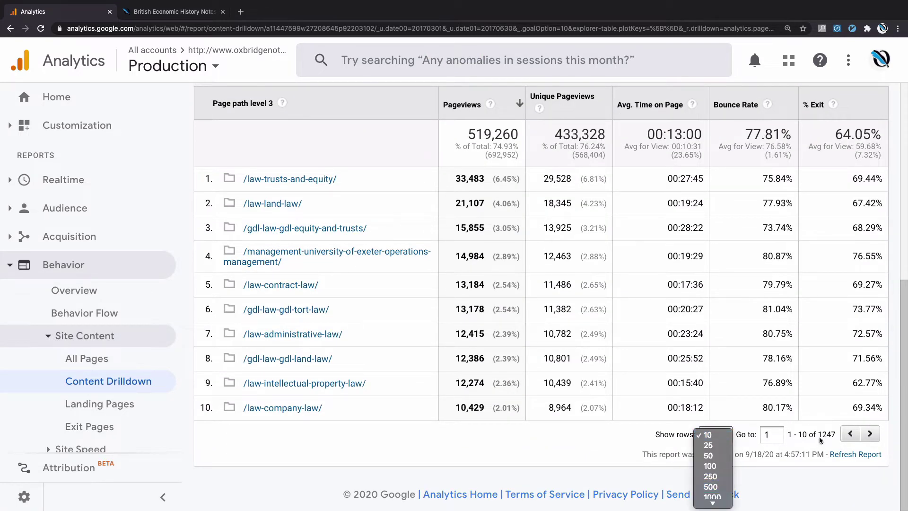
pyautogui.click(710, 466)
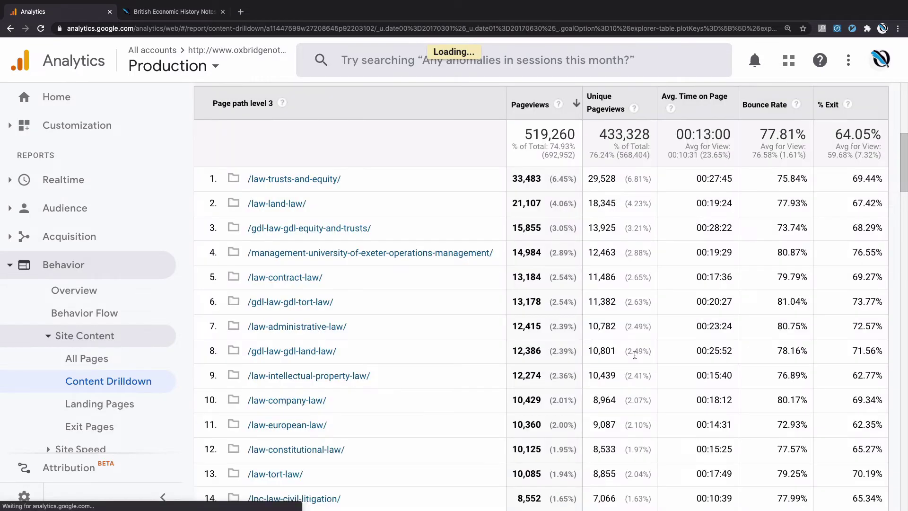
pyautogui.scroll(1, 404, 242)
pyautogui.scroll(3, 404, 243)
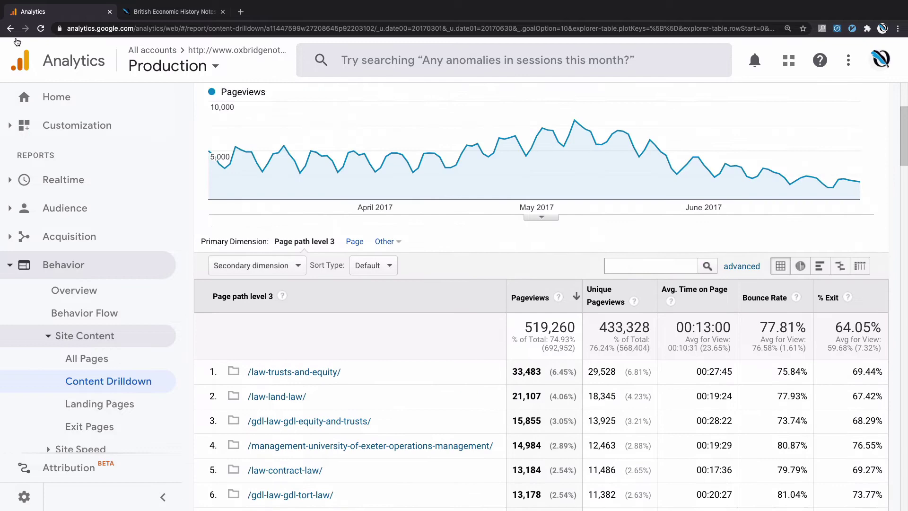
pyautogui.click(10, 28)
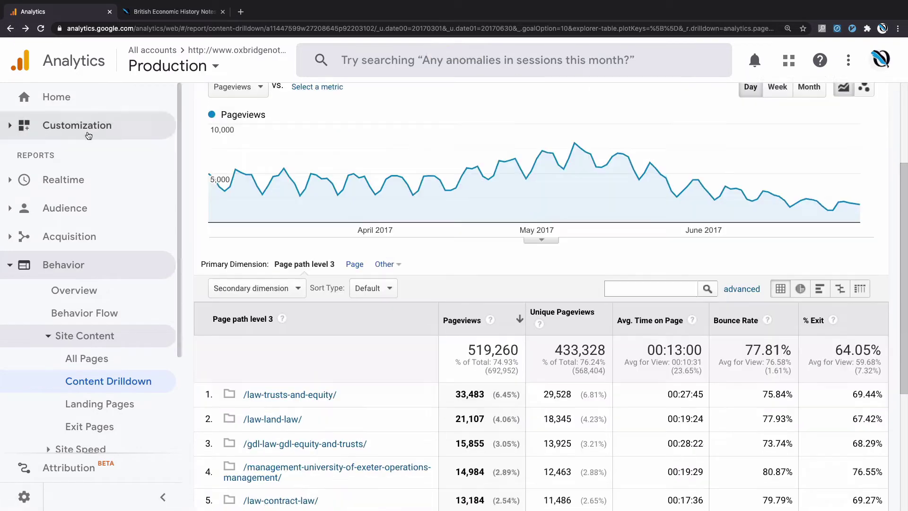
# - Return to level-2 paths and compare exit rates: /revision_notes/ 64.05% versus /t/ 27.70%
pyautogui.click(12, 29)
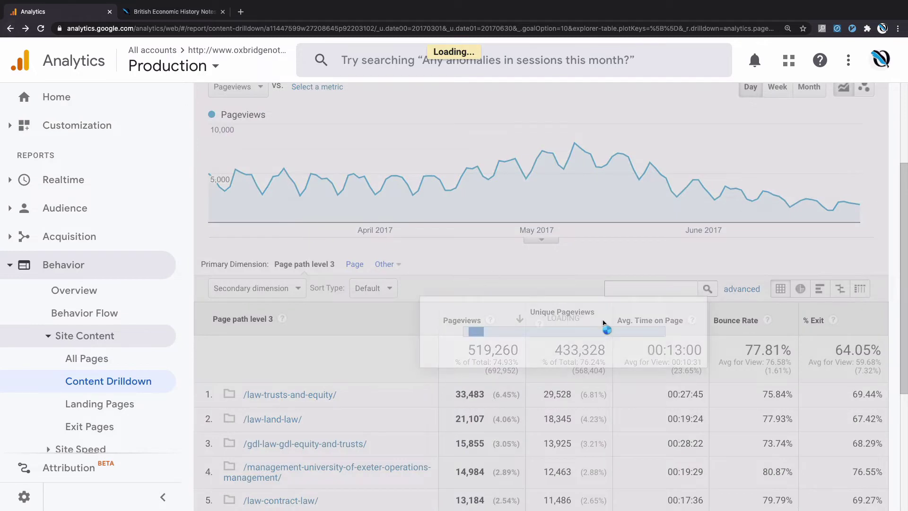
pyautogui.scroll(-3, 752, 451)
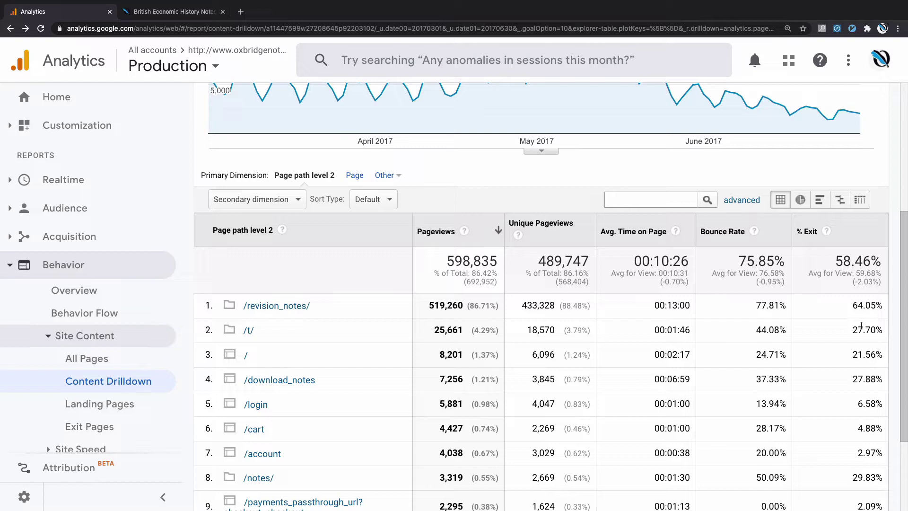
pyautogui.doubleClick(861, 329)
pyautogui.tripleClick(860, 330)
pyautogui.doubleClick(860, 330)
pyautogui.tripleClick(860, 329)
pyautogui.tripleClick(869, 305)
pyautogui.click(869, 304)
pyautogui.tripleClick(864, 331)
pyautogui.click(863, 331)
pyautogui.tripleClick(863, 331)
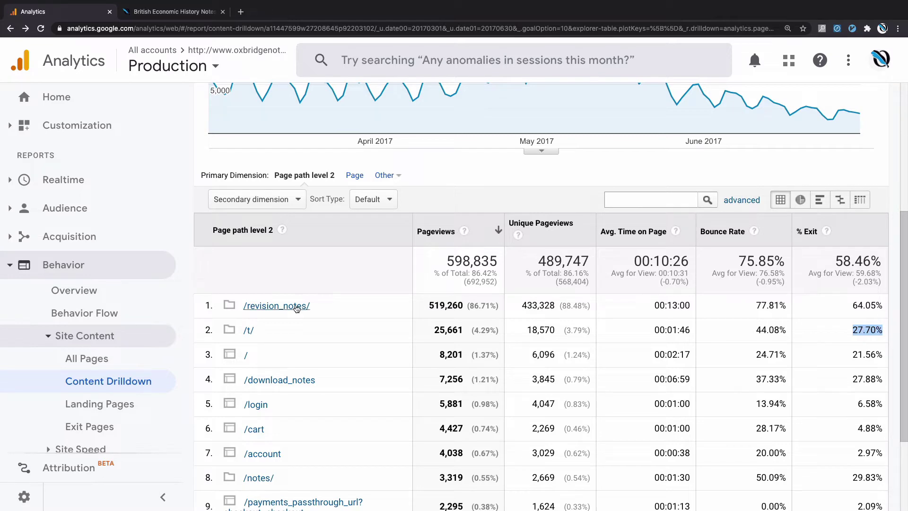
# - Drill into /revision_notes/ again and check /law-trusts-and-equity/'s 33,483 pageviews
pyautogui.click(296, 309)
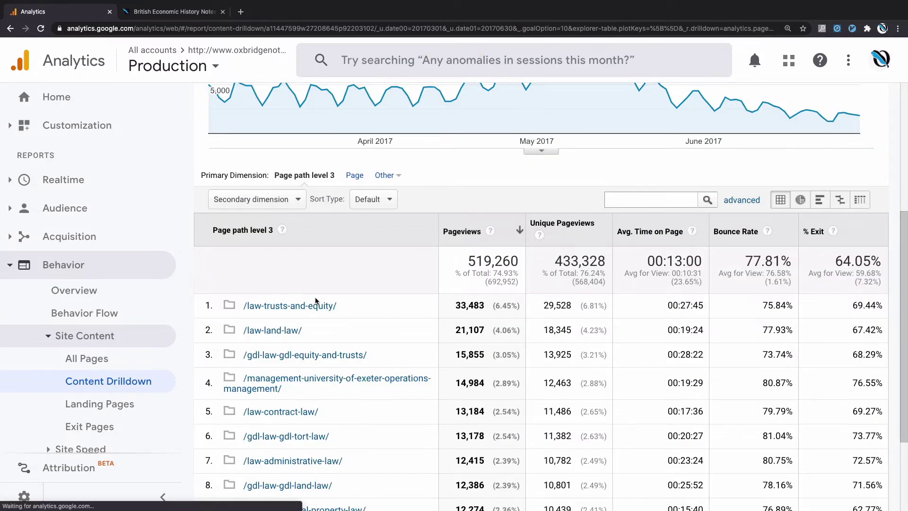
pyautogui.scroll(-3, 612, 350)
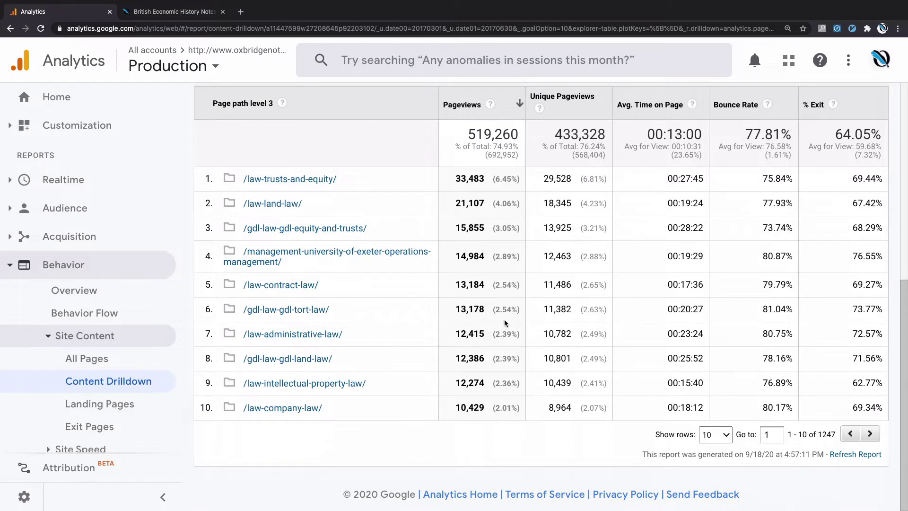
pyautogui.scroll(3, 505, 324)
pyautogui.scroll(1, 505, 323)
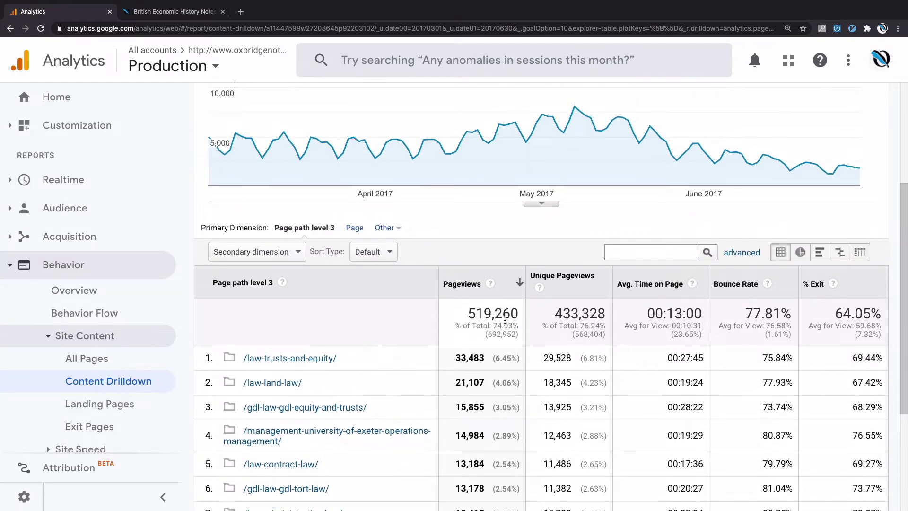
pyautogui.scroll(1, 504, 320)
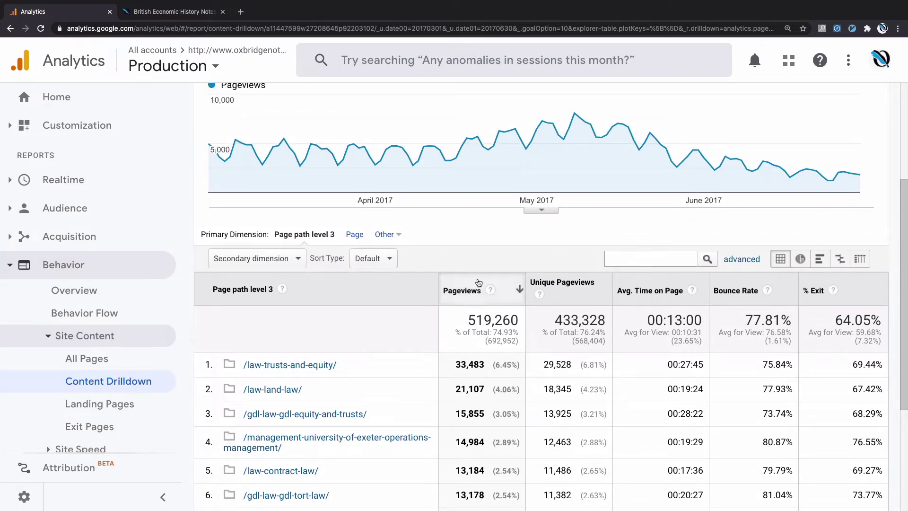
pyautogui.scroll(5, 420, 276)
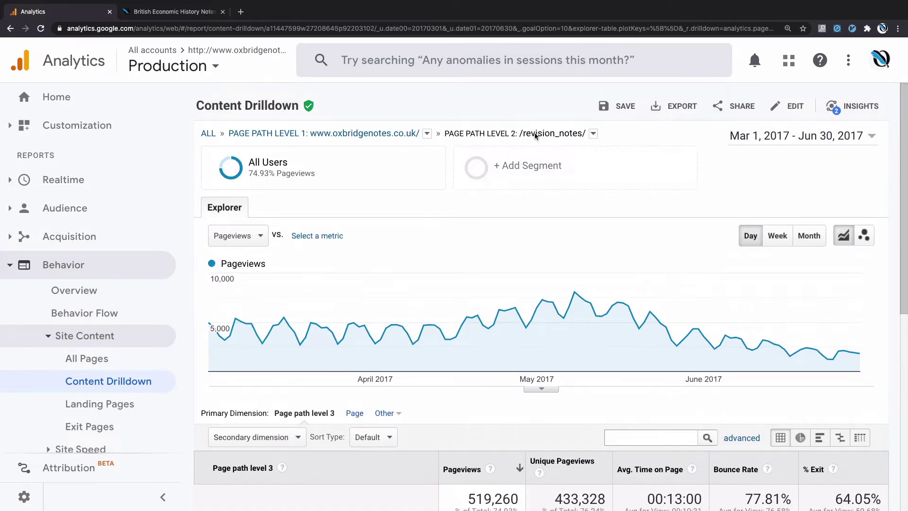
pyautogui.scroll(-5, 405, 355)
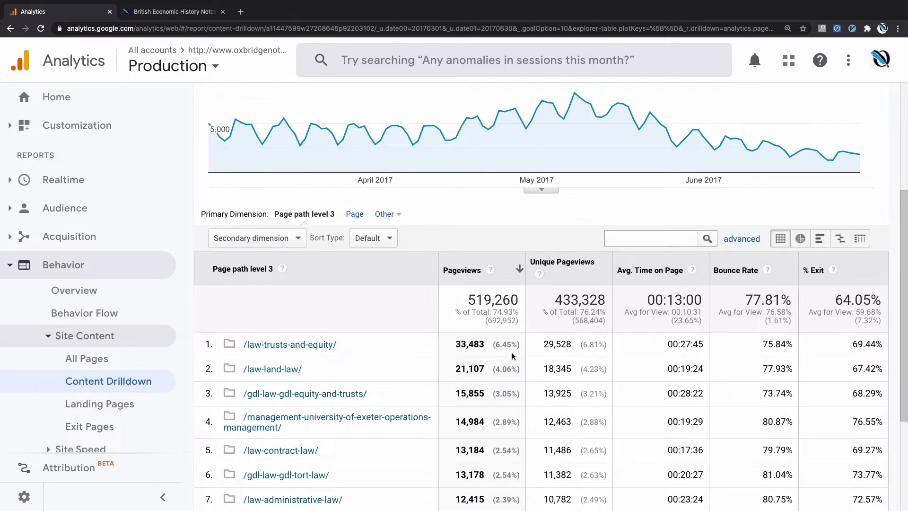
pyautogui.scroll(-1, 509, 348)
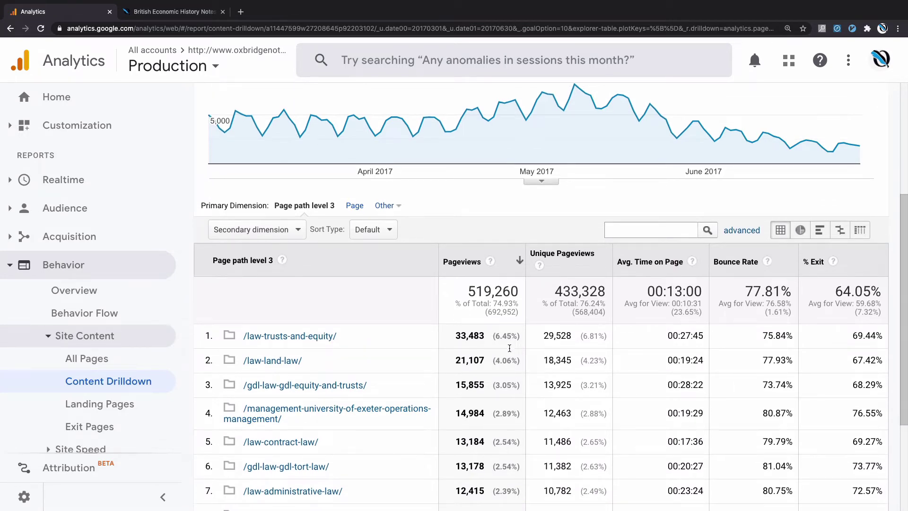
pyautogui.scroll(-3, 509, 348)
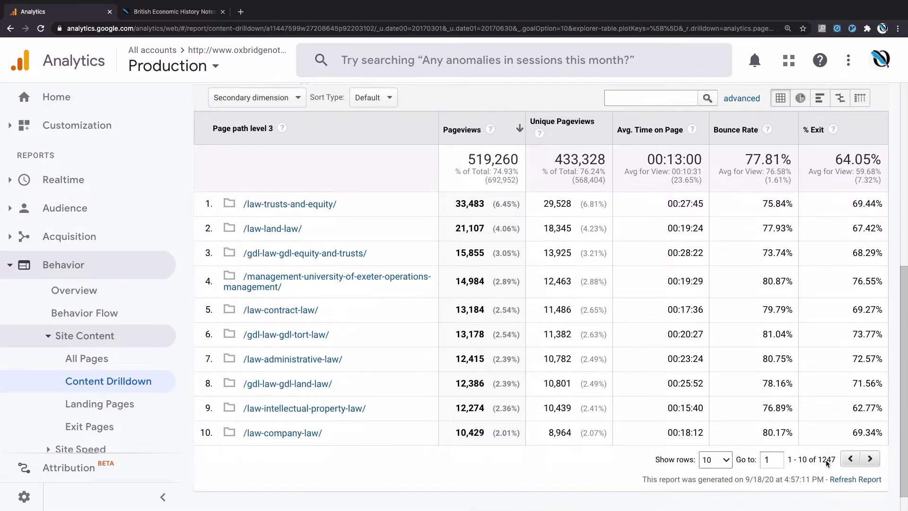
pyautogui.tripleClick(494, 203)
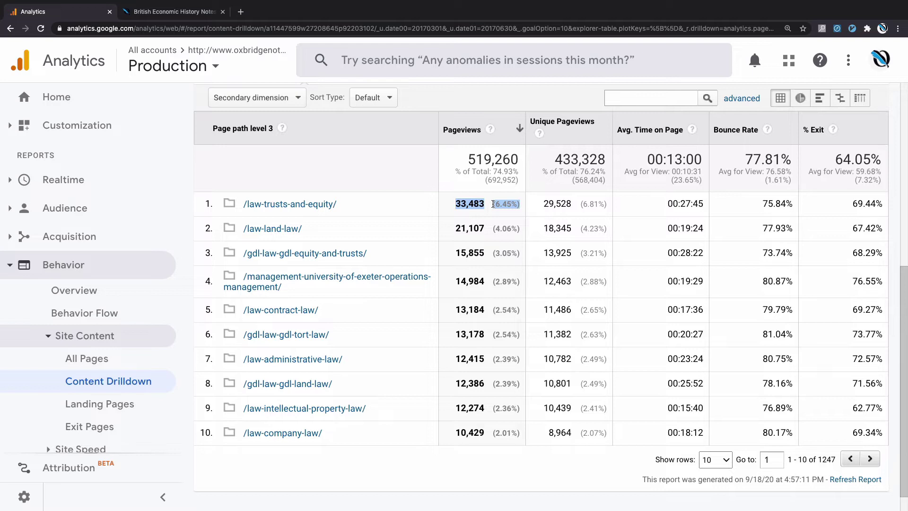
pyautogui.click(493, 204)
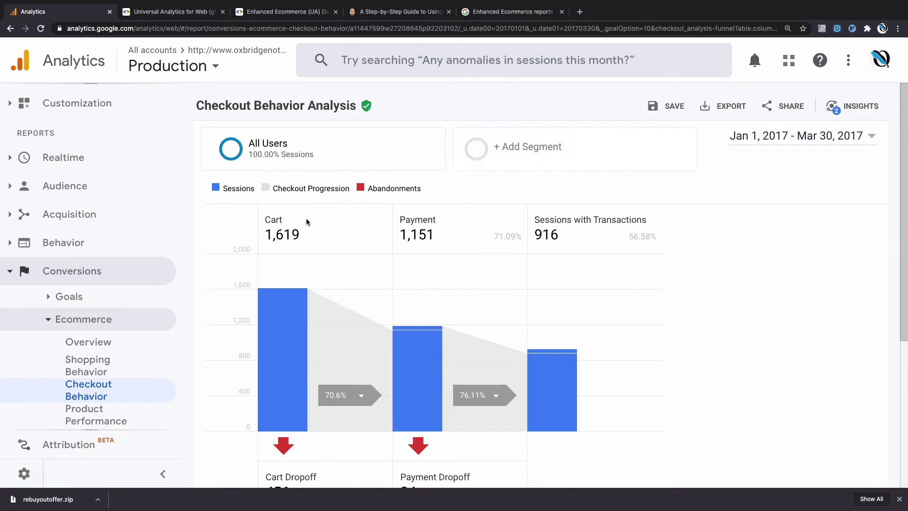
pyautogui.scroll(-1, 363, 275)
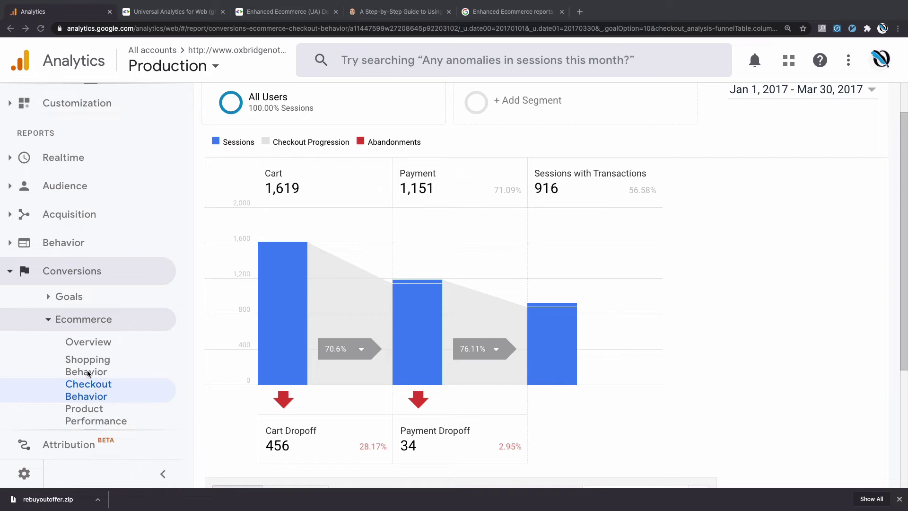
# - Check the view's Ecommerce Settings: Enhanced Ecommerce Reporting on, funnel steps Cart and Payment
pyautogui.click(23, 476)
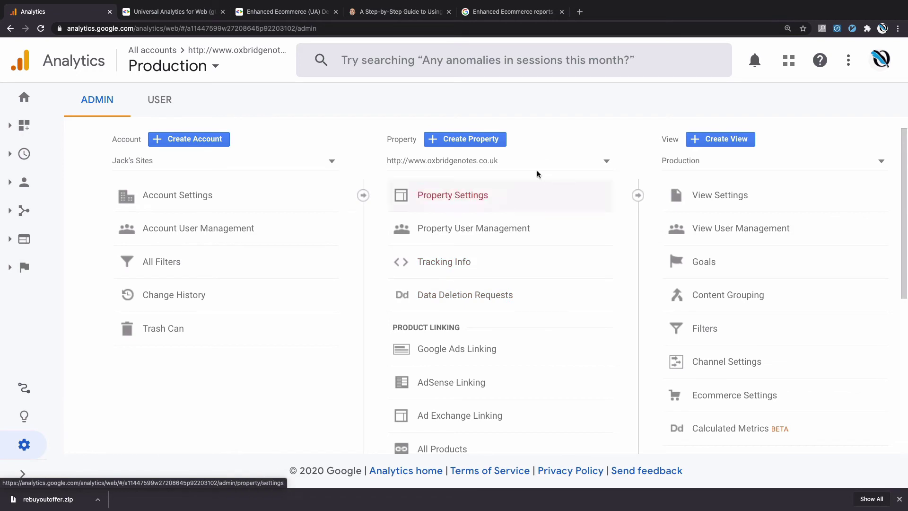
pyautogui.scroll(-1, 713, 272)
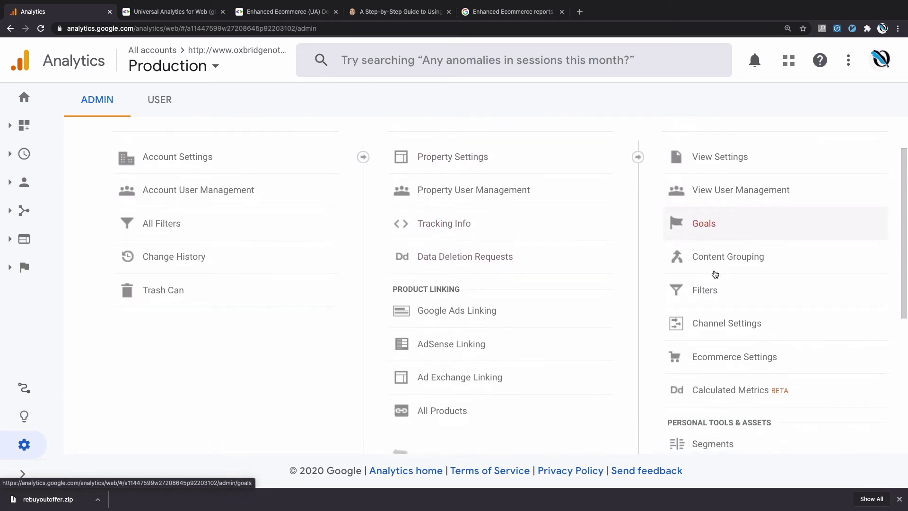
pyautogui.scroll(-1, 714, 277)
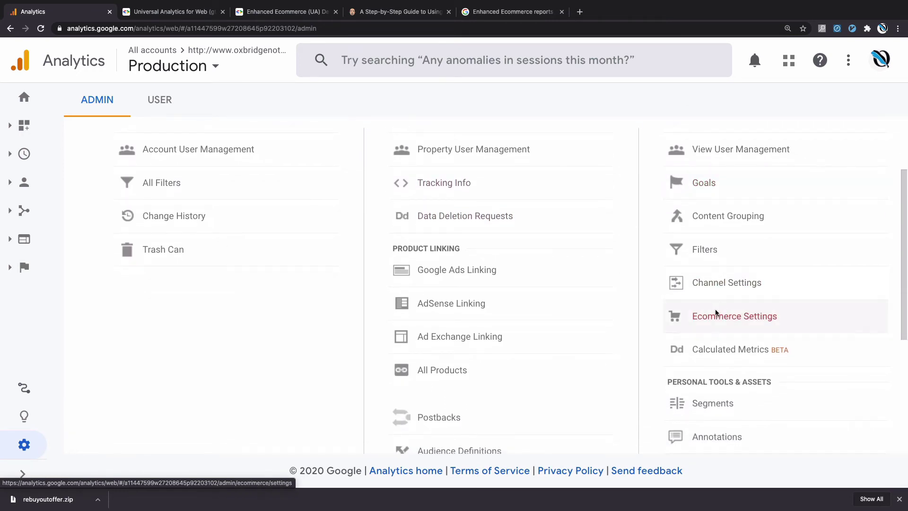
pyautogui.click(716, 313)
pyautogui.scroll(-2, 622, 256)
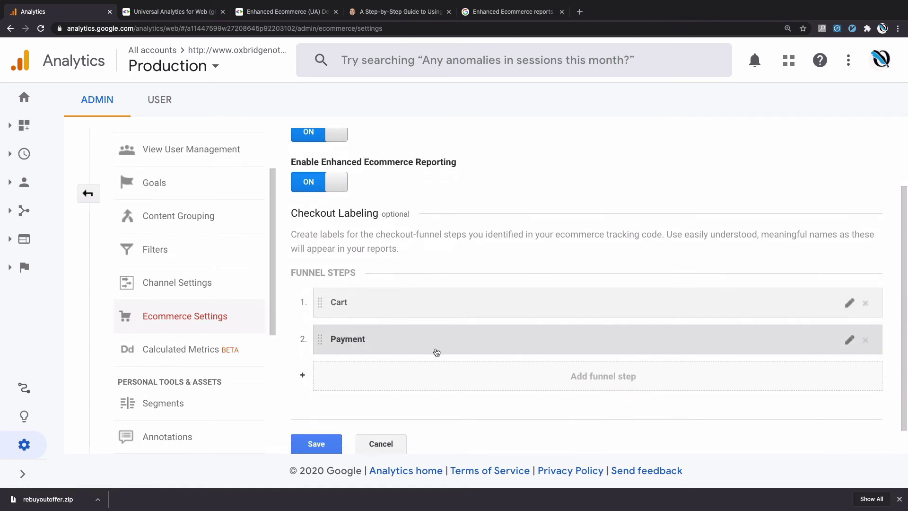
pyautogui.scroll(-1, 436, 353)
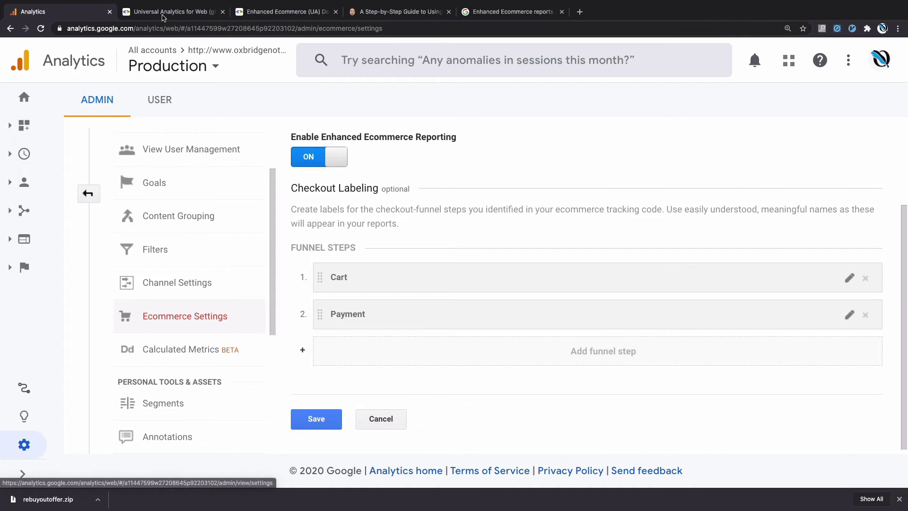
pyautogui.click(164, 13)
# - Look up the actionField and step fields in the Tag Manager checkout-step code example
pyautogui.scroll(1, 399, 209)
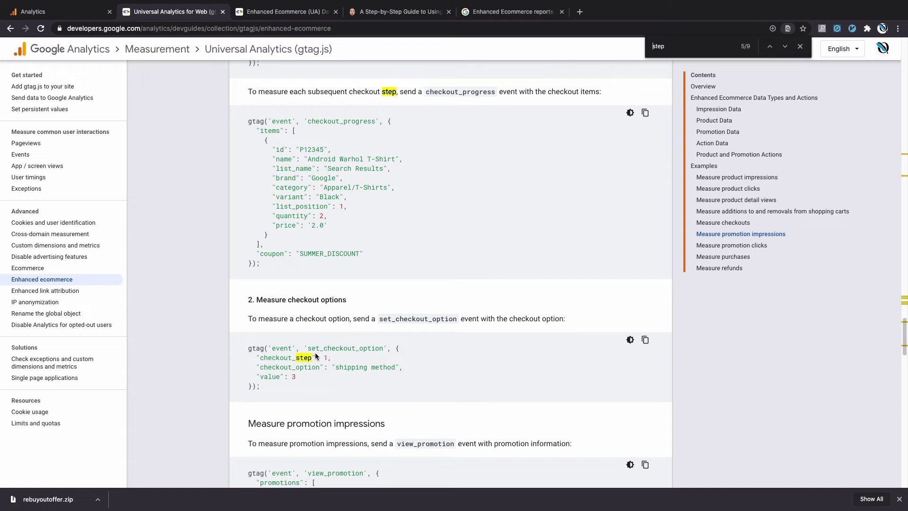
pyautogui.click(286, 12)
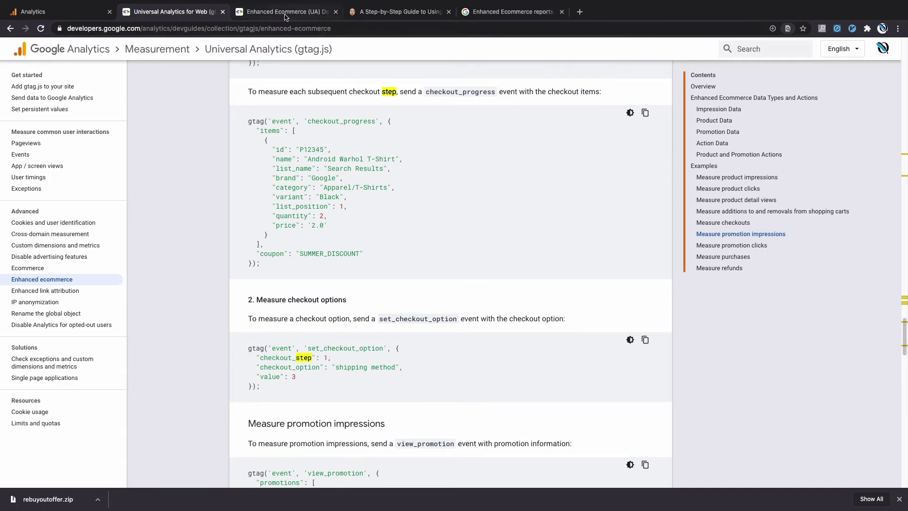
pyautogui.doubleClick(303, 160)
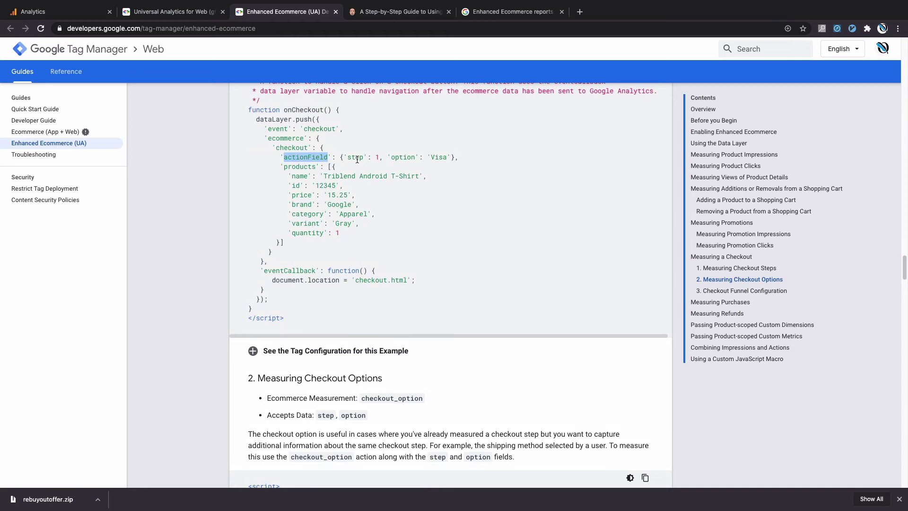
pyautogui.doubleClick(357, 157)
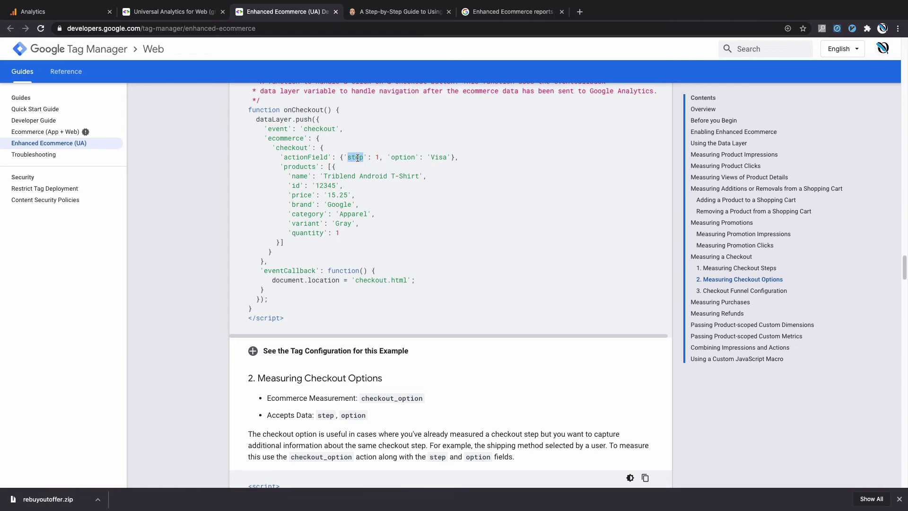
pyautogui.click(358, 157)
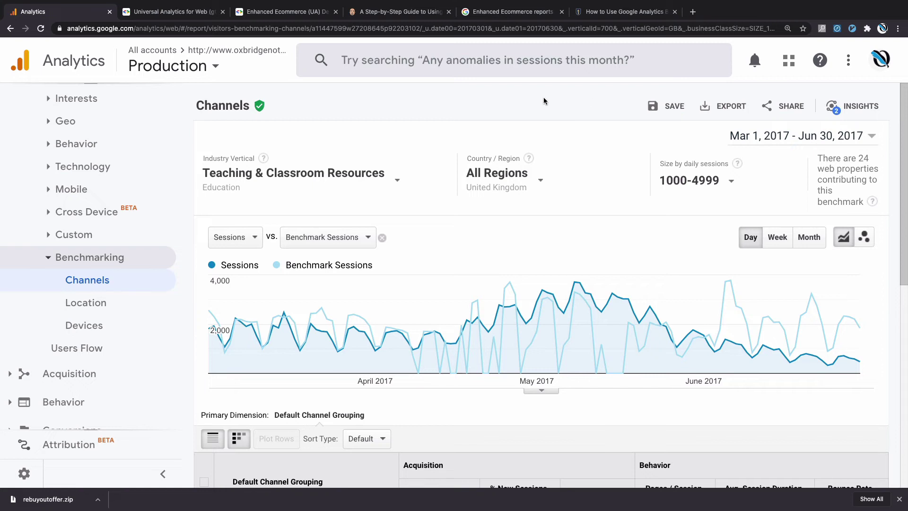
pyautogui.scroll(6, 131, 255)
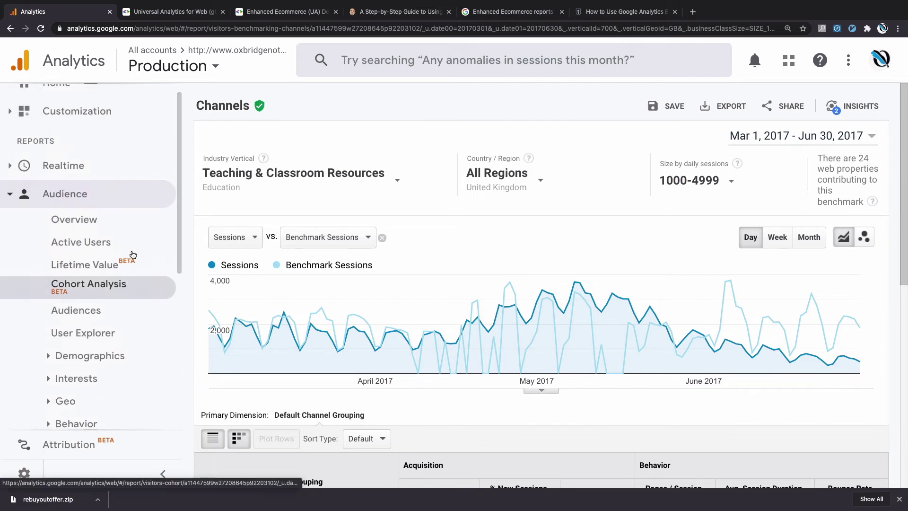
pyautogui.scroll(-5, 118, 283)
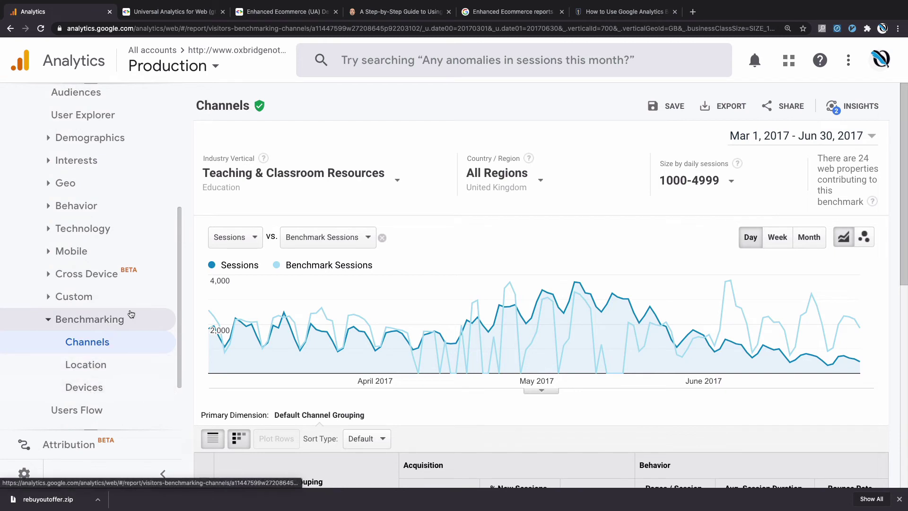
pyautogui.click(379, 177)
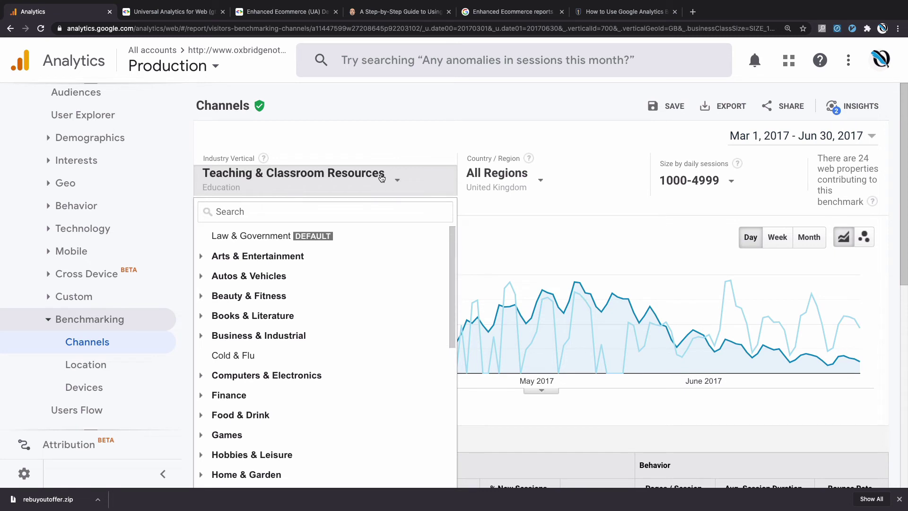
pyautogui.click(382, 178)
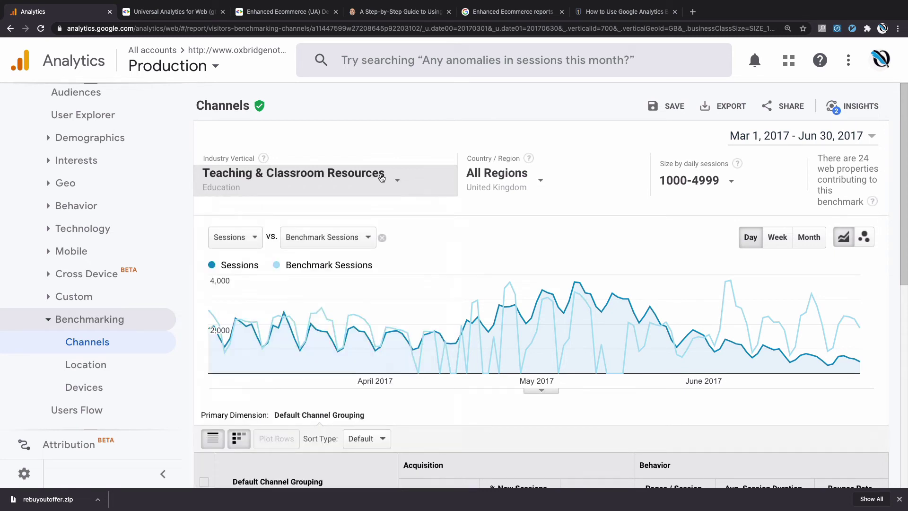
pyautogui.click(535, 184)
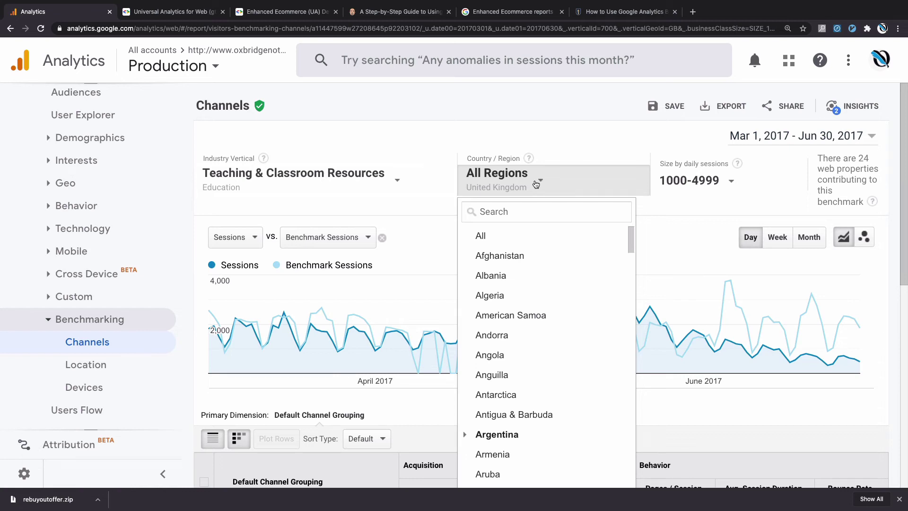
pyautogui.click(535, 184)
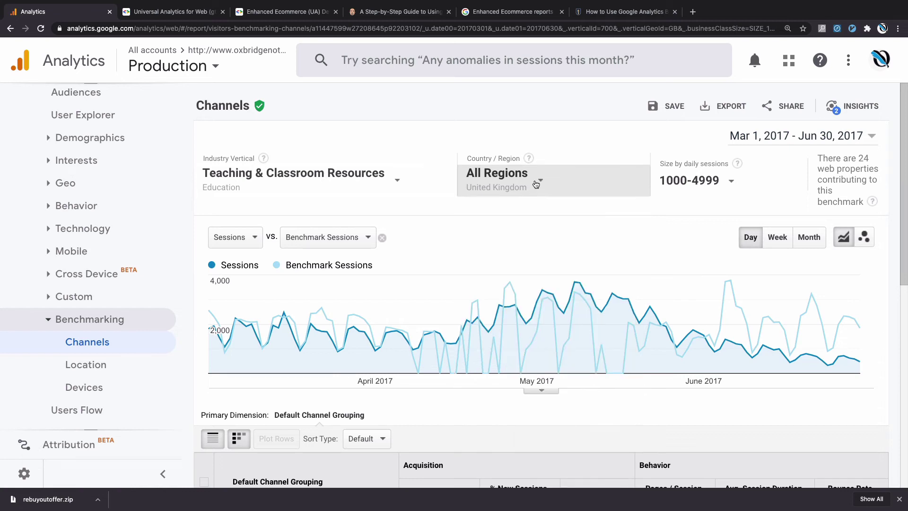
pyautogui.click(724, 177)
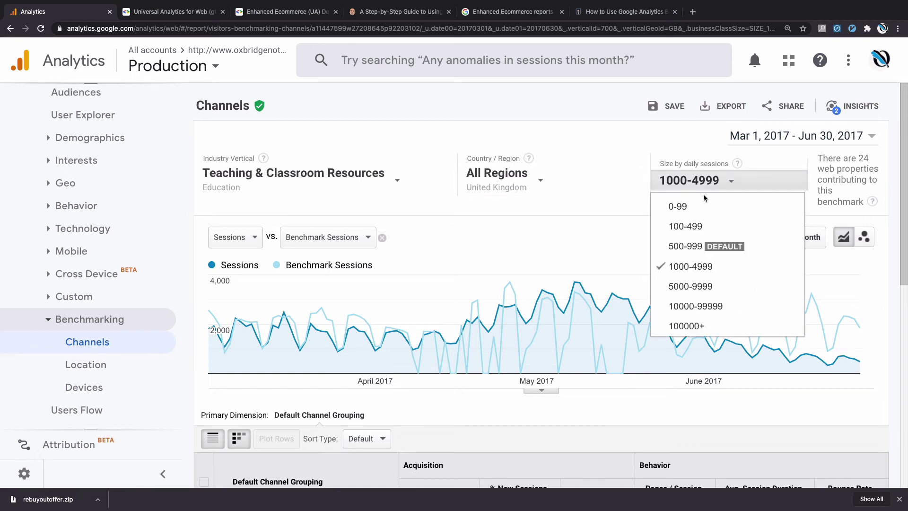
pyautogui.click(729, 180)
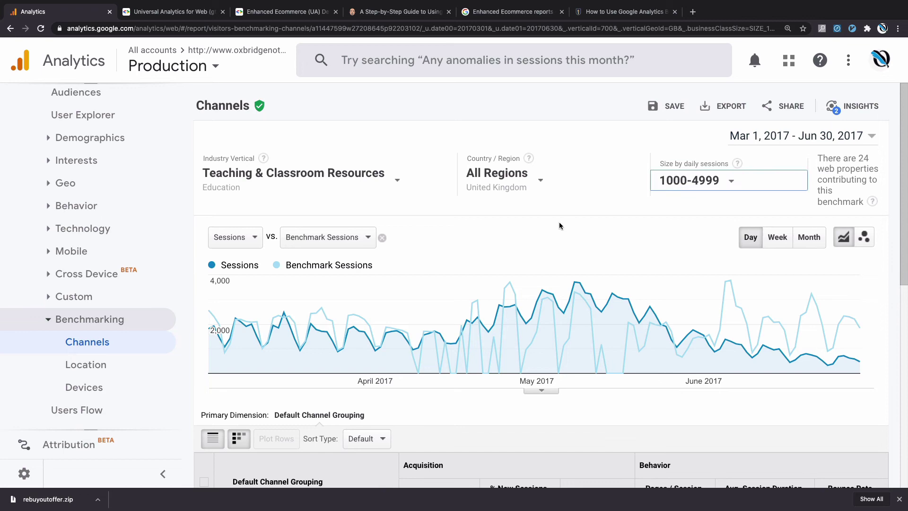
# - Scroll to the channel table: Organic Search sessions +58.10% versus benchmark, Email -100%
pyautogui.scroll(-6, 559, 222)
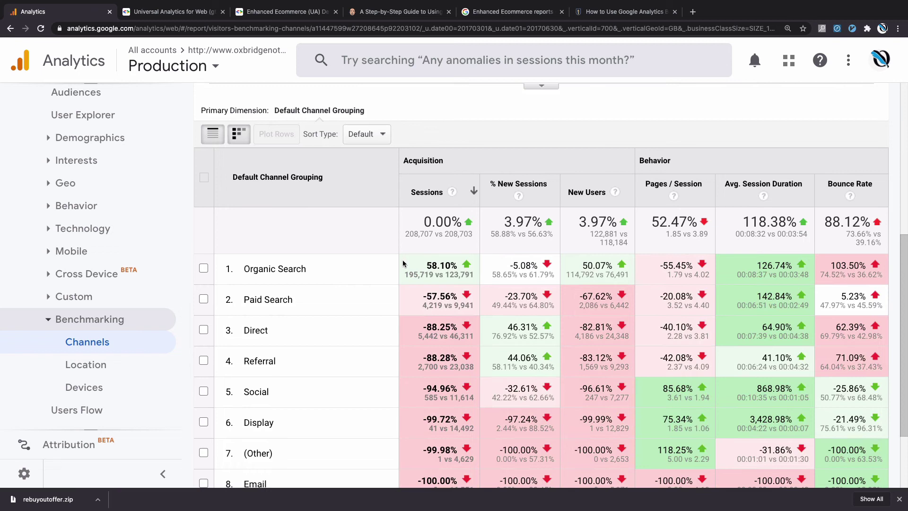
pyautogui.scroll(-1, 402, 260)
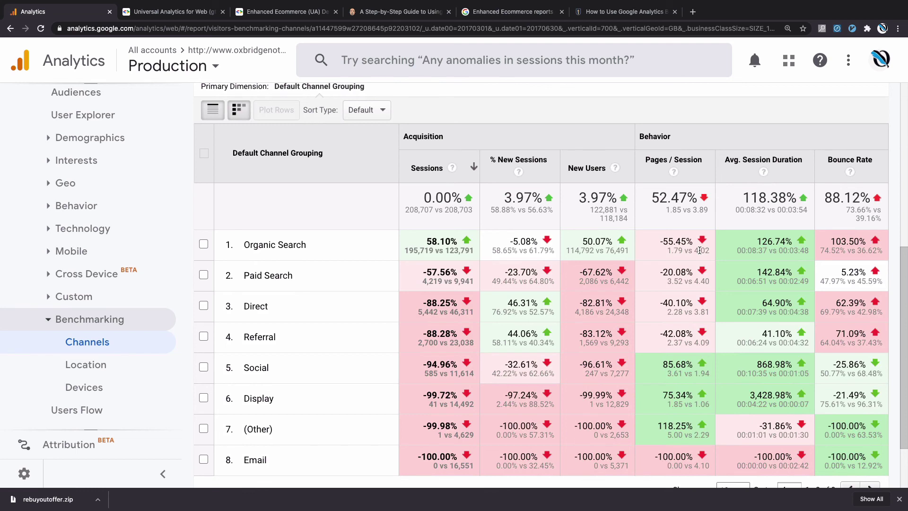
pyautogui.scroll(-1, 706, 358)
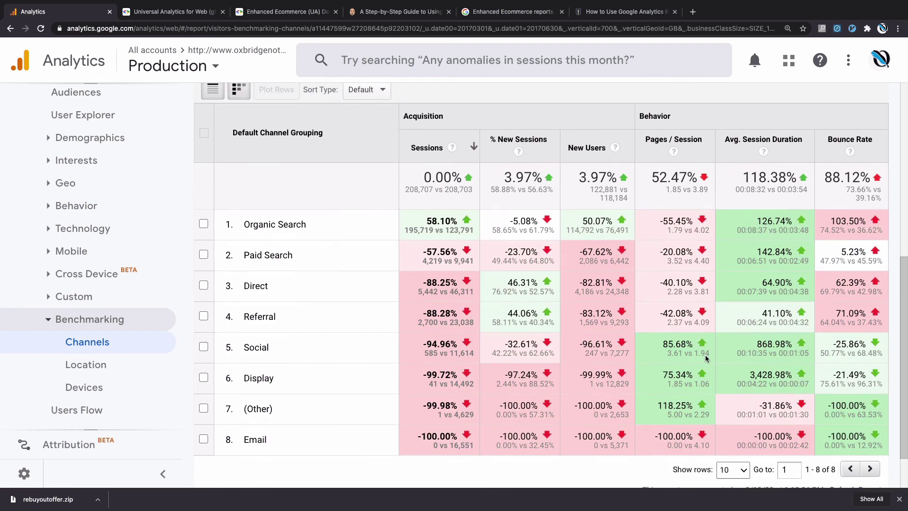
pyautogui.scroll(-1, 706, 357)
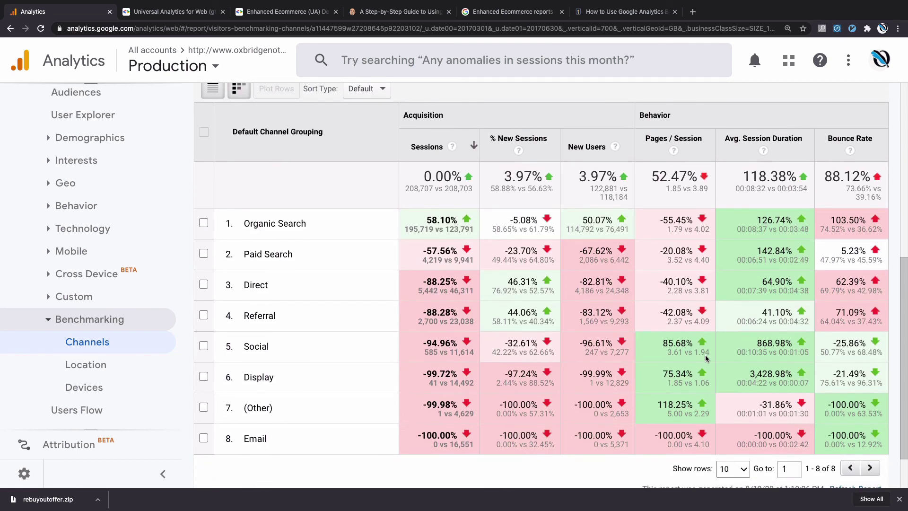